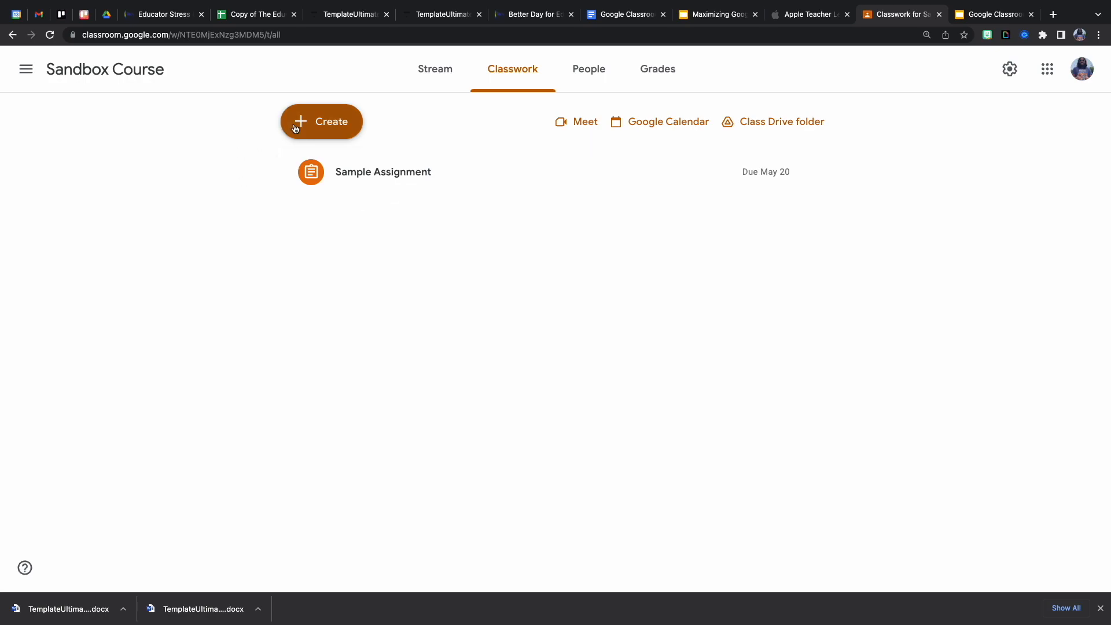
Create a topic named "1st Six Weeks" and move Sample Assignment into it.
click(331, 124)
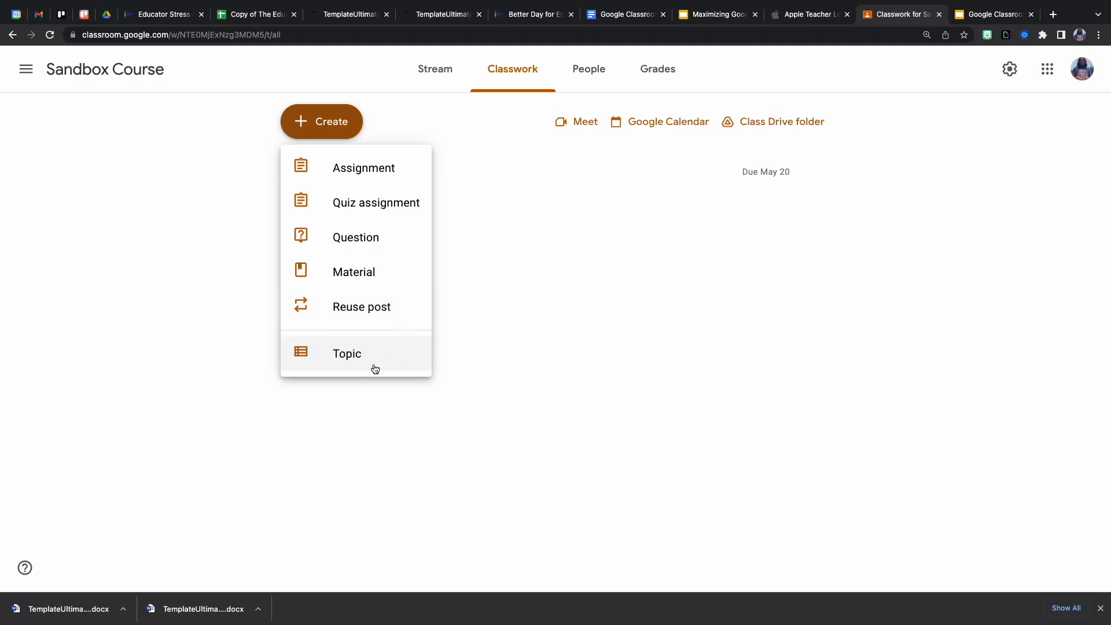
click(356, 358)
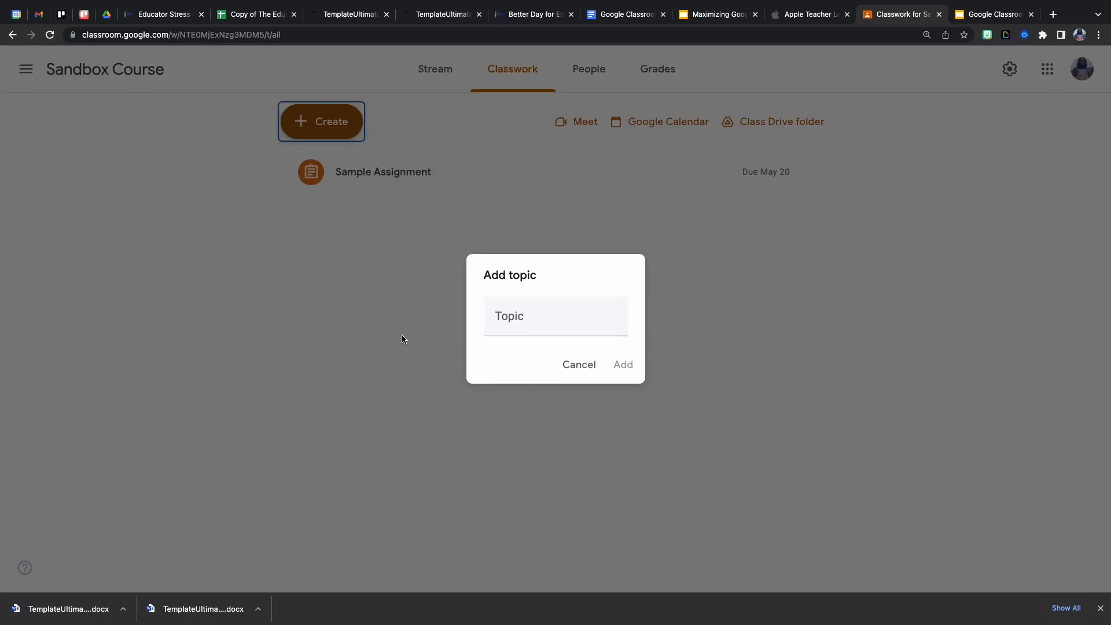
click(516, 309)
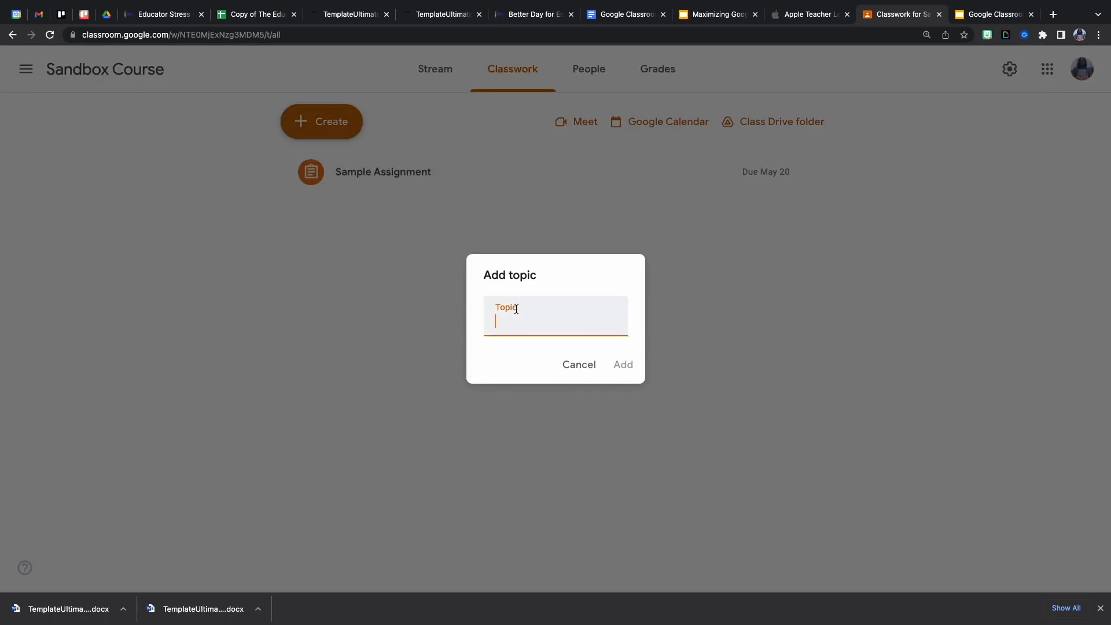
text(1st Six Weeks)
click(624, 365)
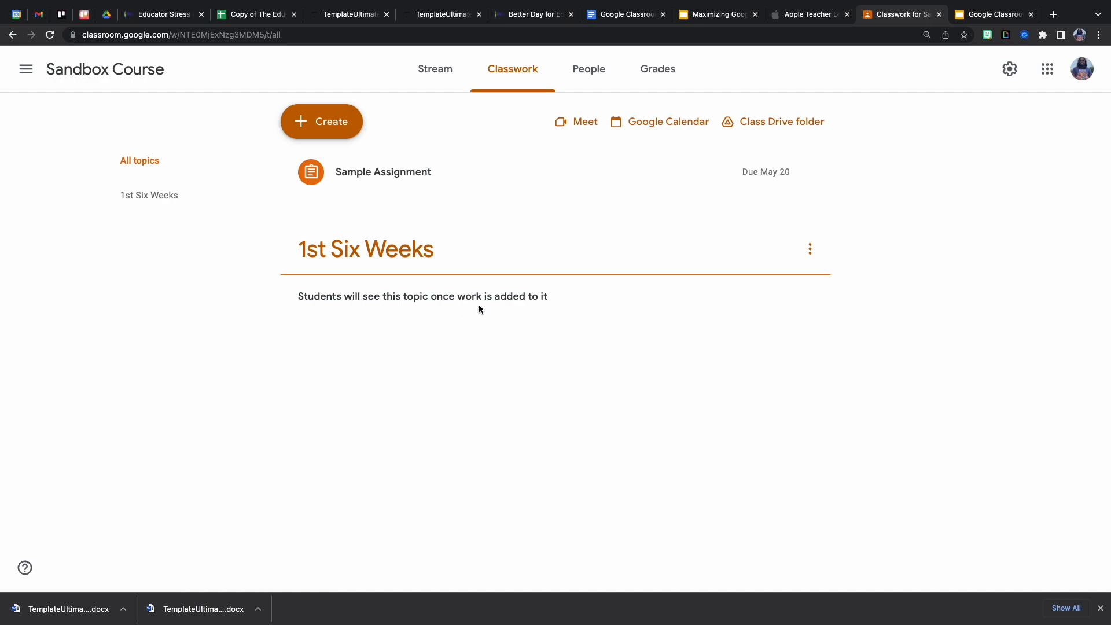
drag(371, 175, 399, 268)
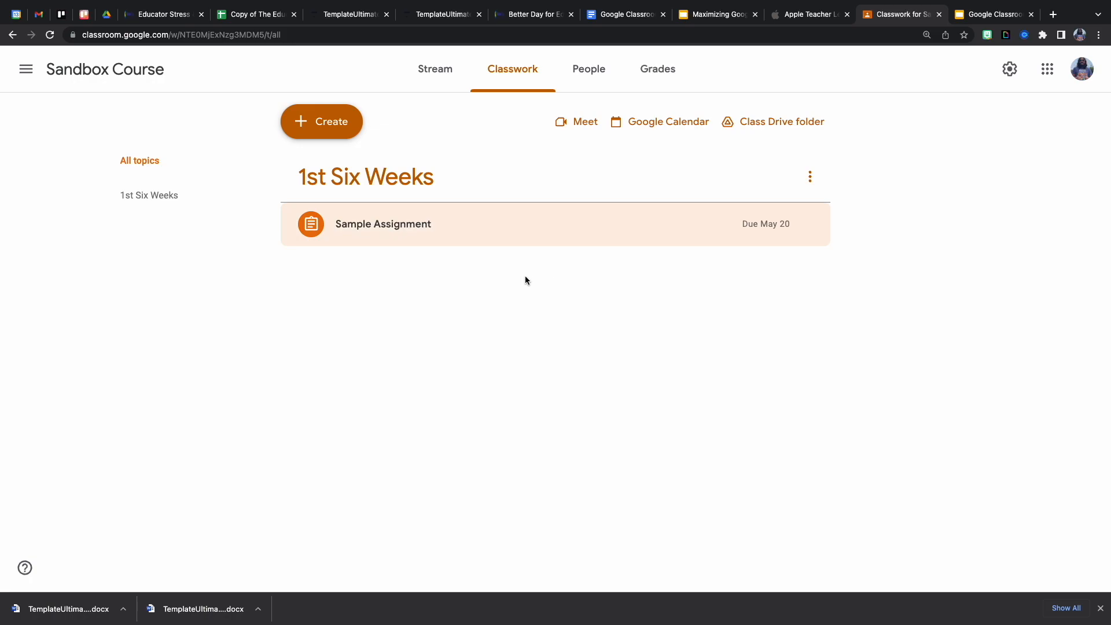
Create a topic named "2nd 6 Weeks" and move it below the 1st Six Weeks topic.
click(337, 135)
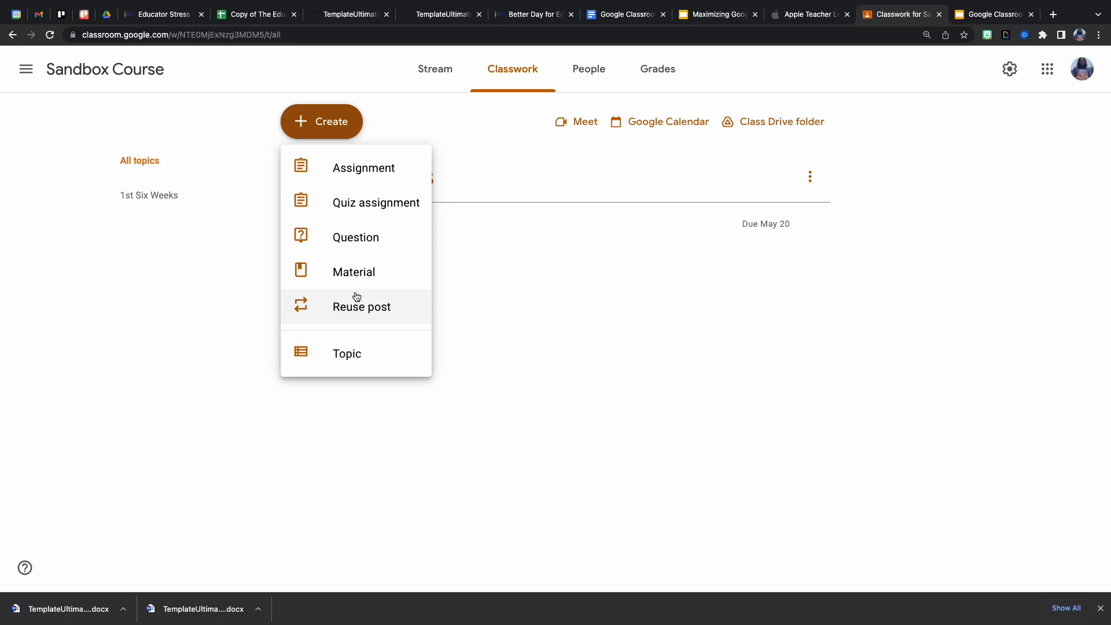
click(346, 350)
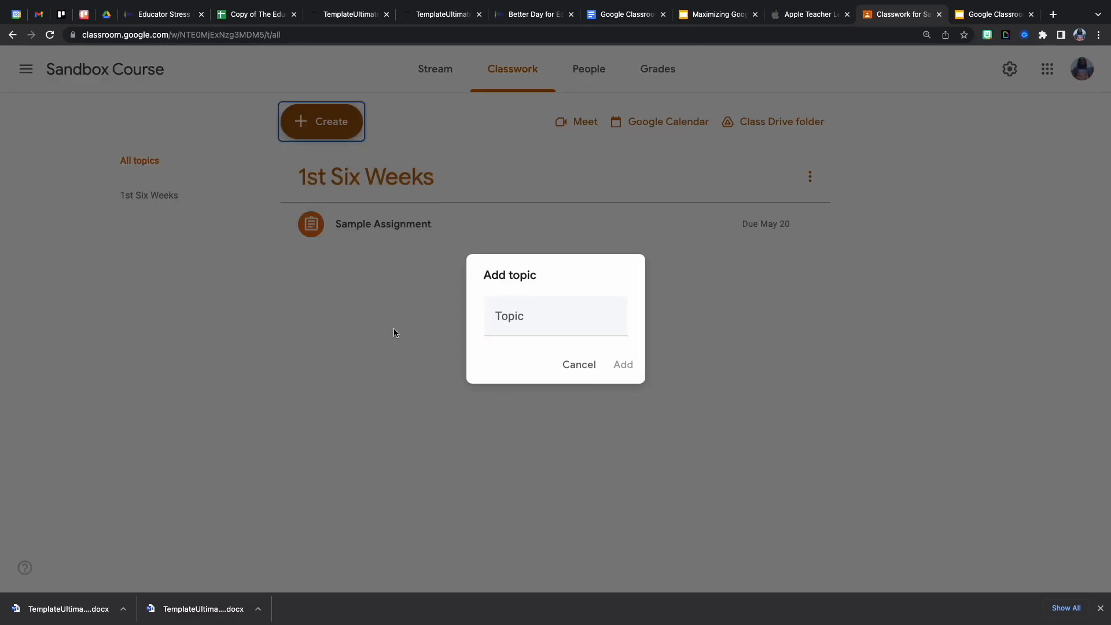
click(537, 311)
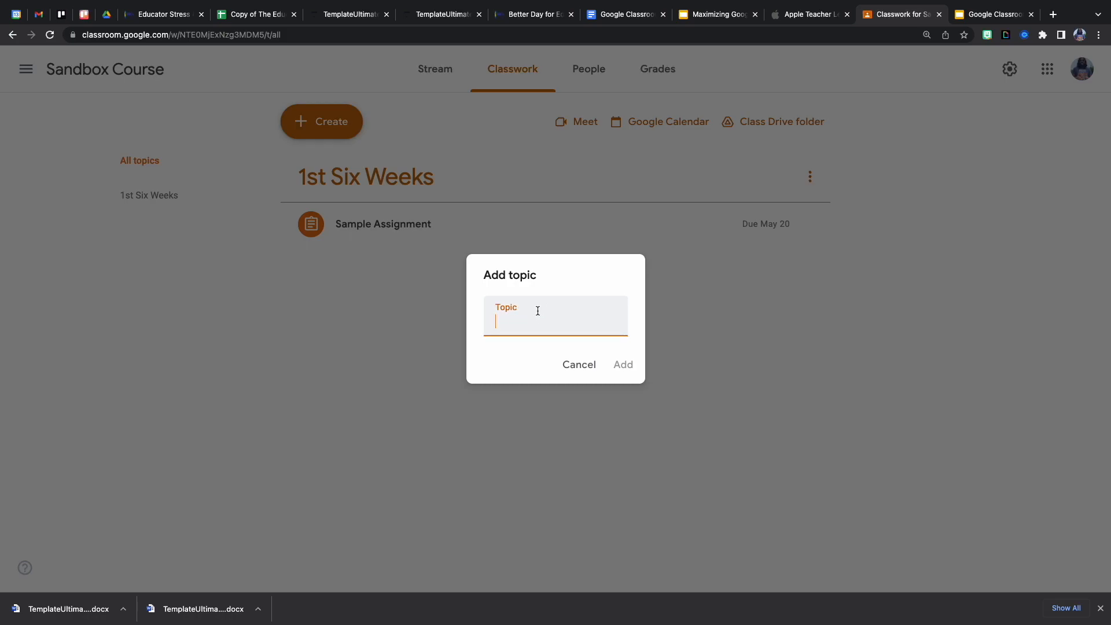
text(2nd 6 Weeks)
key(Return)
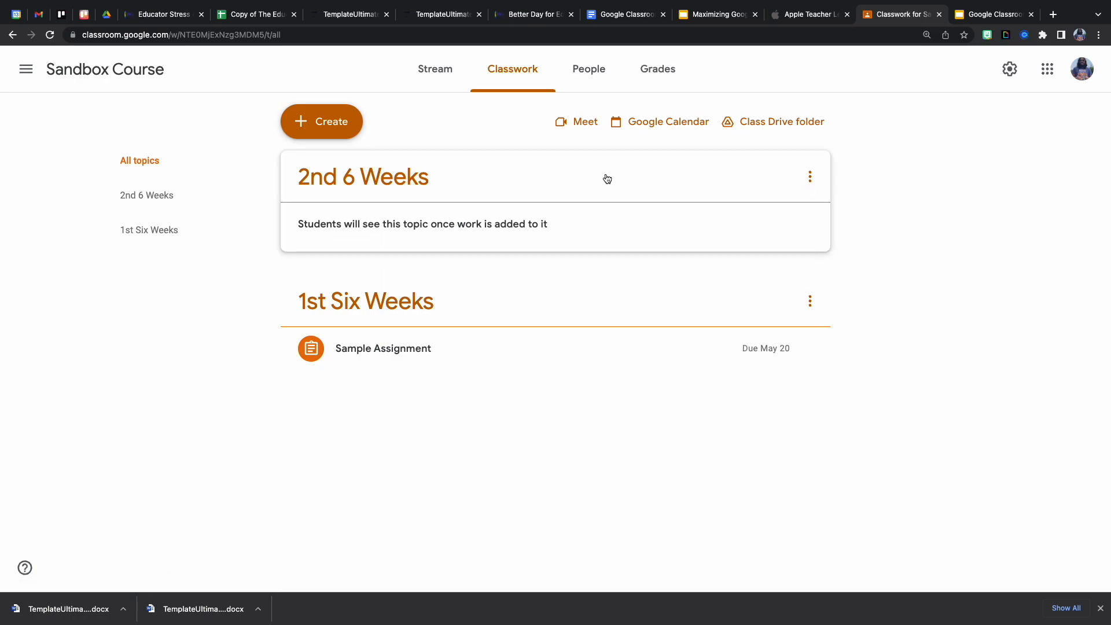
drag(592, 178, 558, 308)
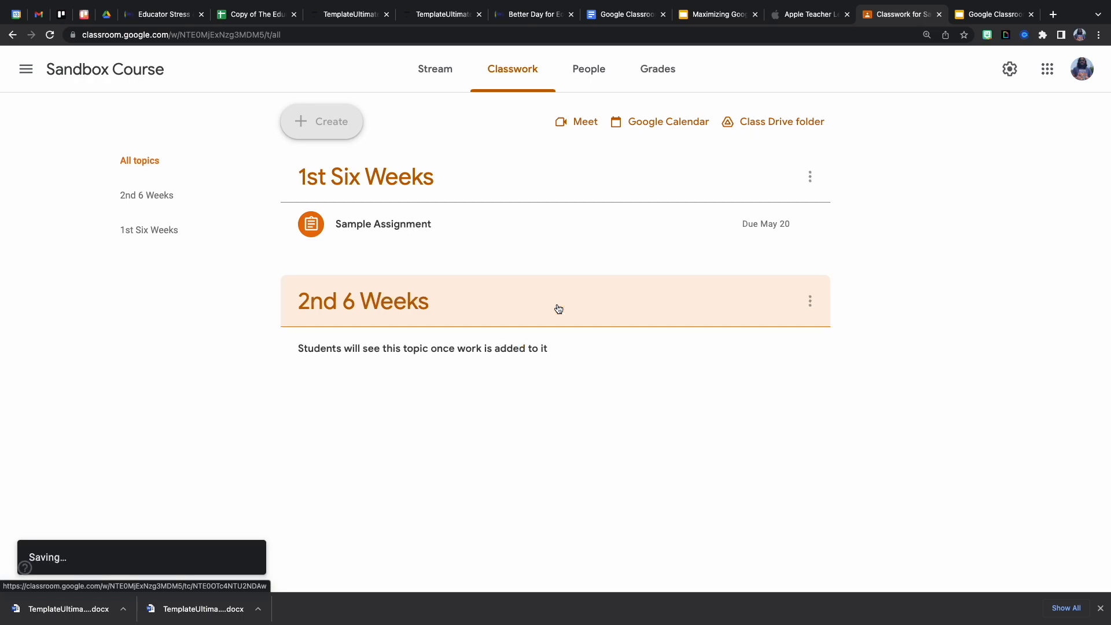
Move the 1st Six Weeks topic below 2nd 6 Weeks and back above it.
click(479, 185)
drag(479, 184, 493, 301)
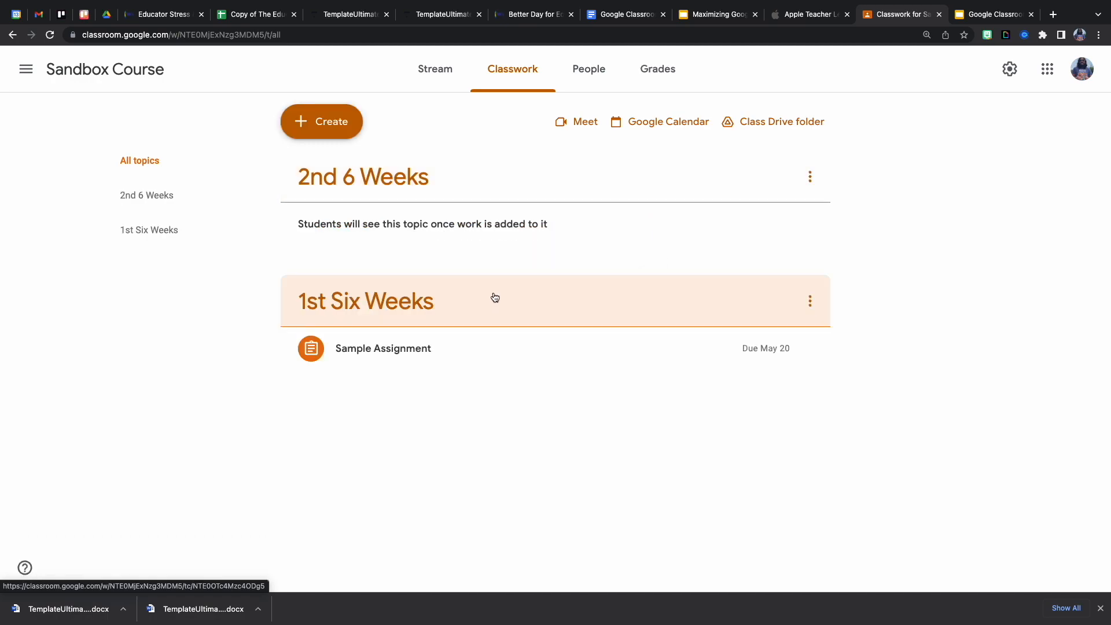
click(494, 297)
drag(495, 297, 502, 195)
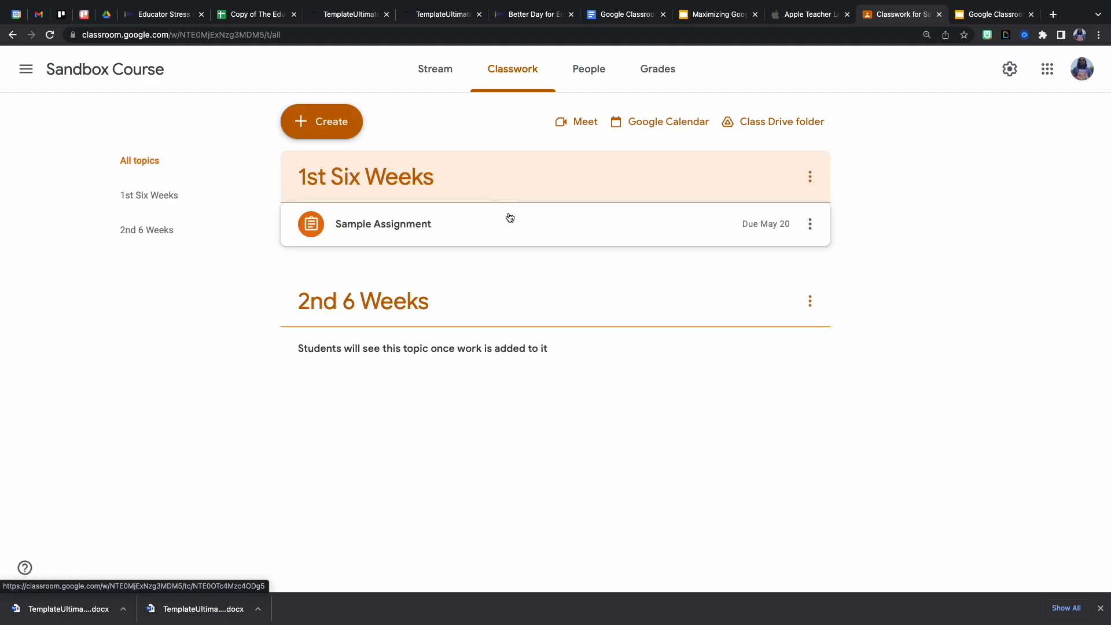
Create a topic named "3rd Six Weeks" and move it below the 2nd 6 Weeks topic.
click(337, 131)
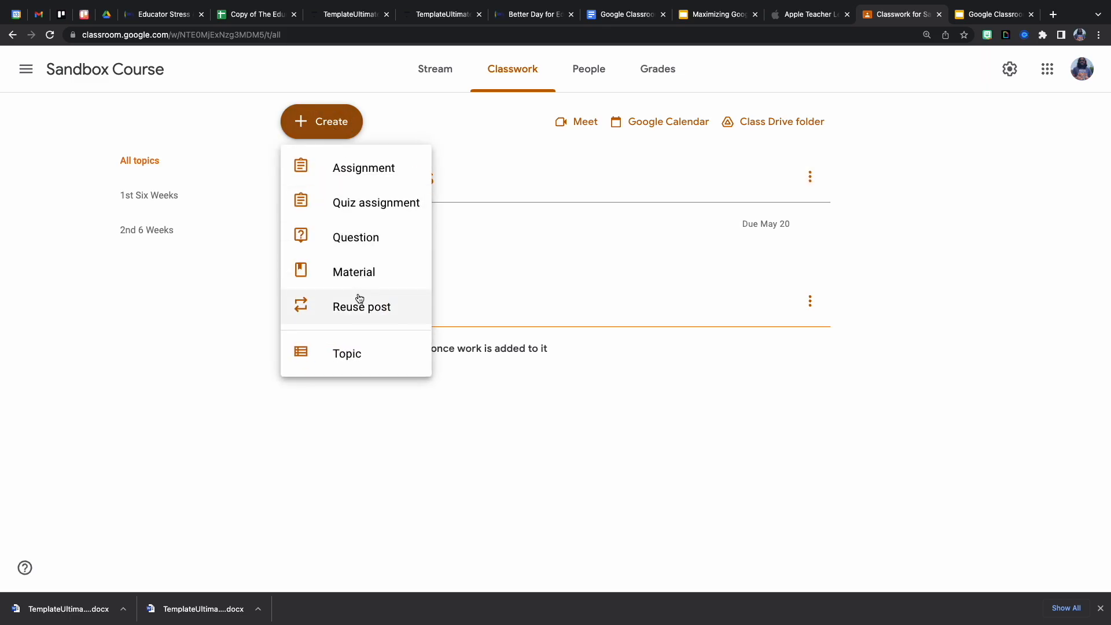
click(346, 352)
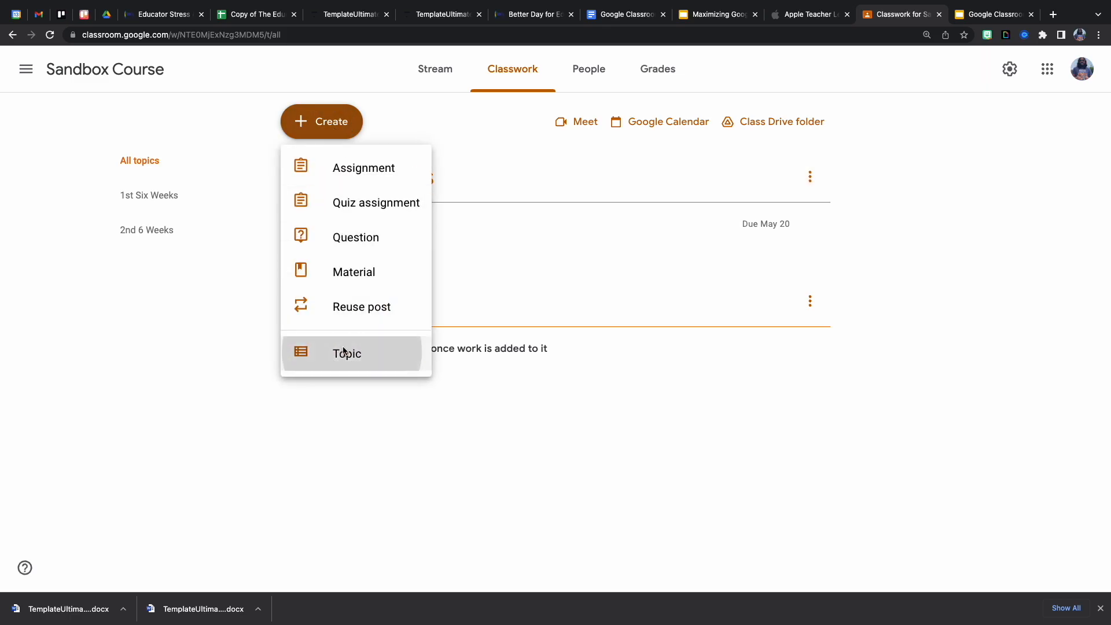
click(563, 306)
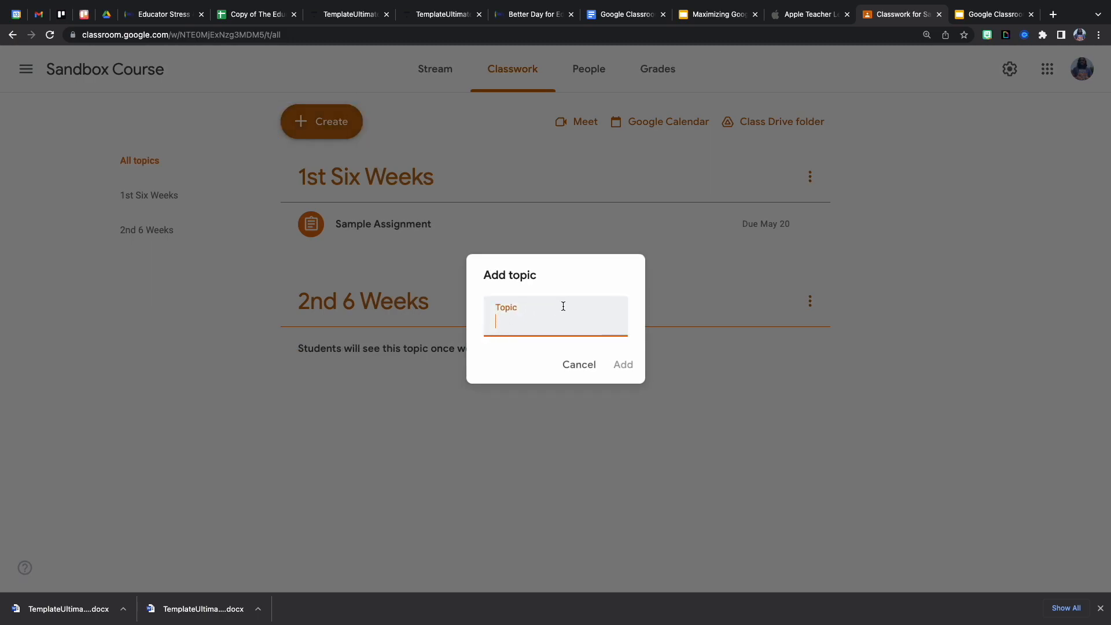
text(3rd Six Weeks)
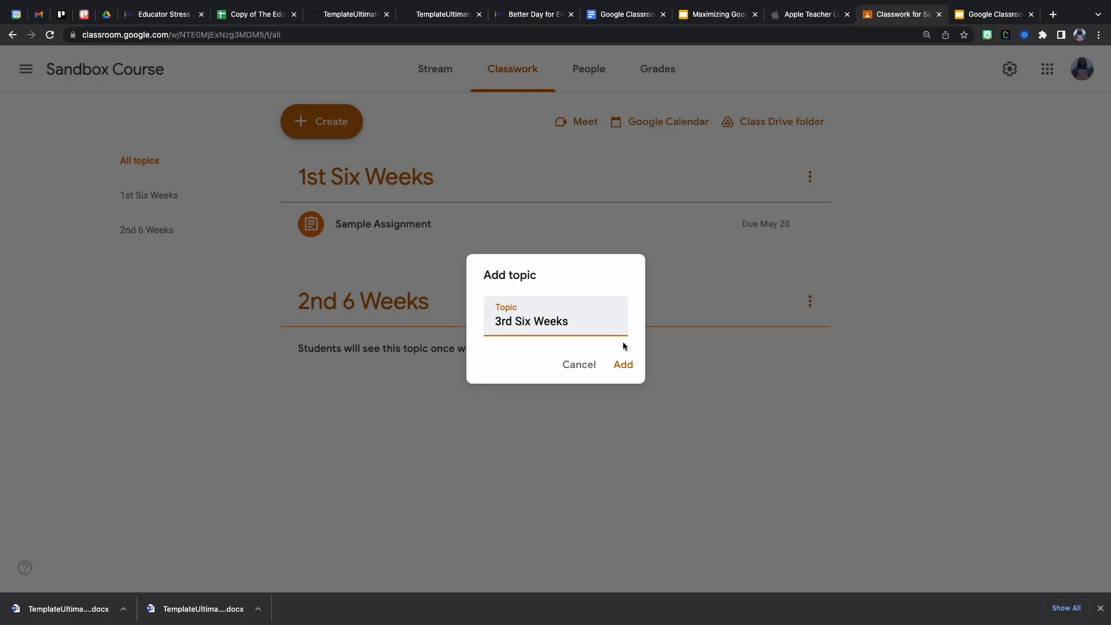
click(628, 364)
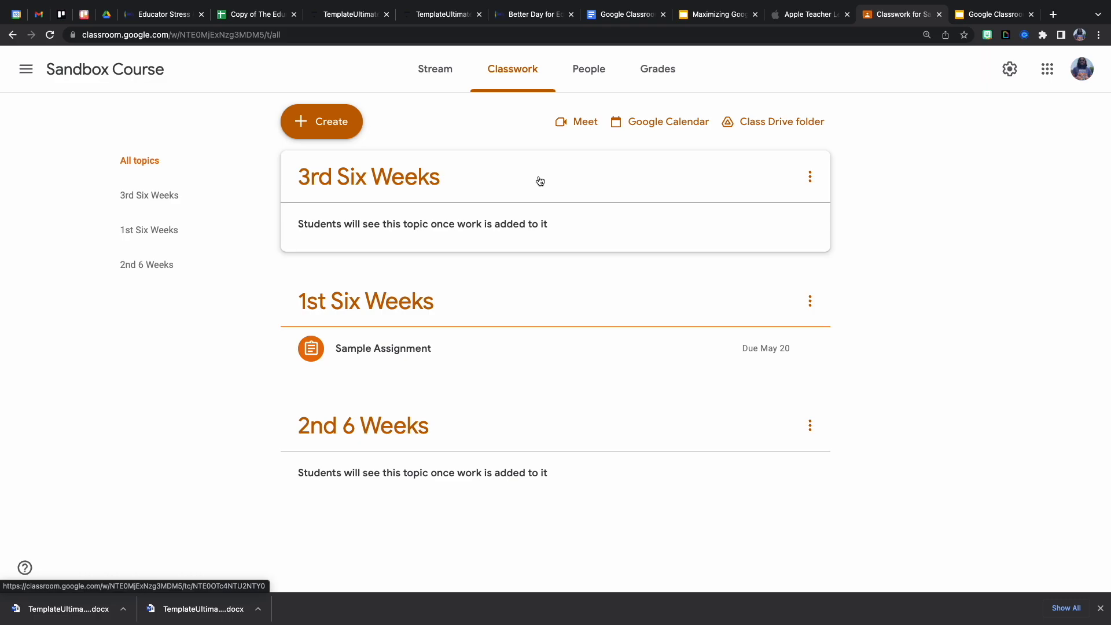
drag(539, 180, 460, 431)
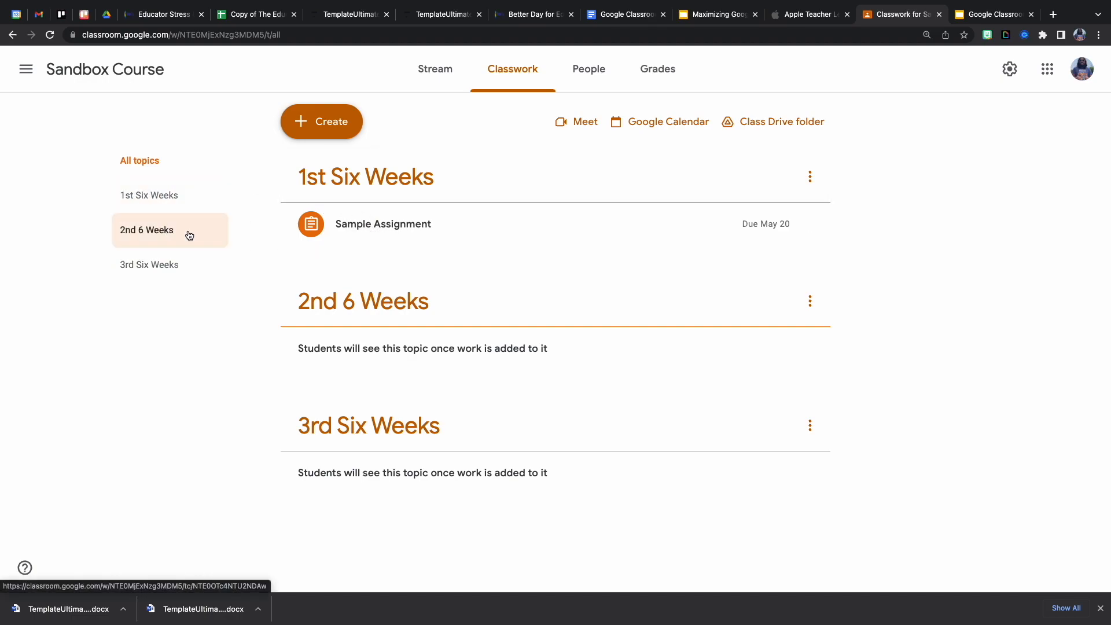
View the 2nd 6 Weeks and 1st Six Weeks topics individually and return to all topics.
click(162, 244)
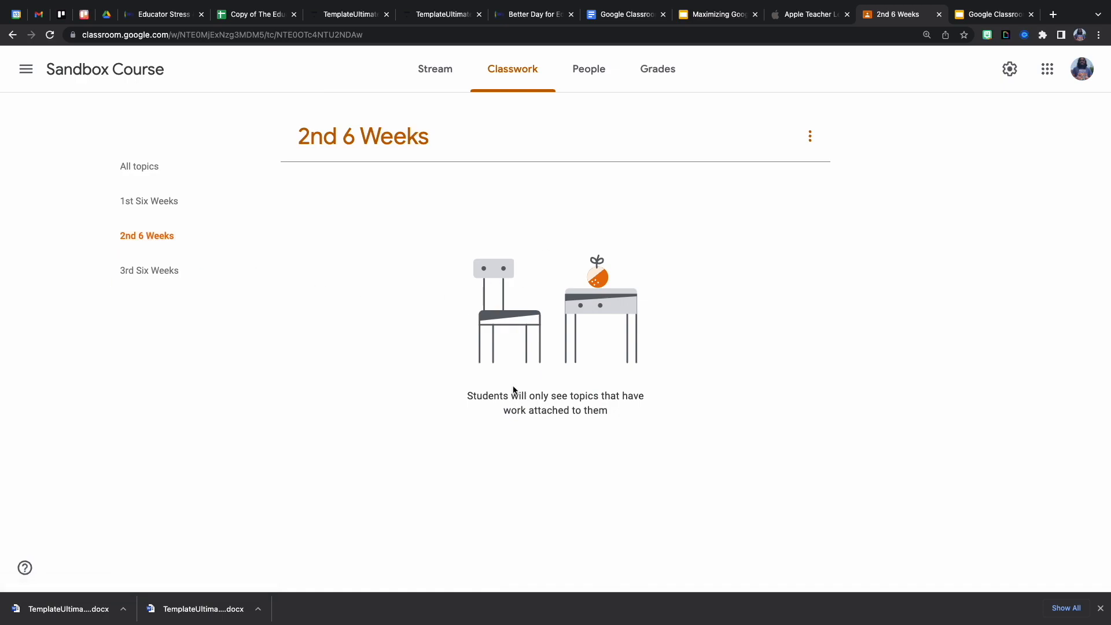
click(148, 199)
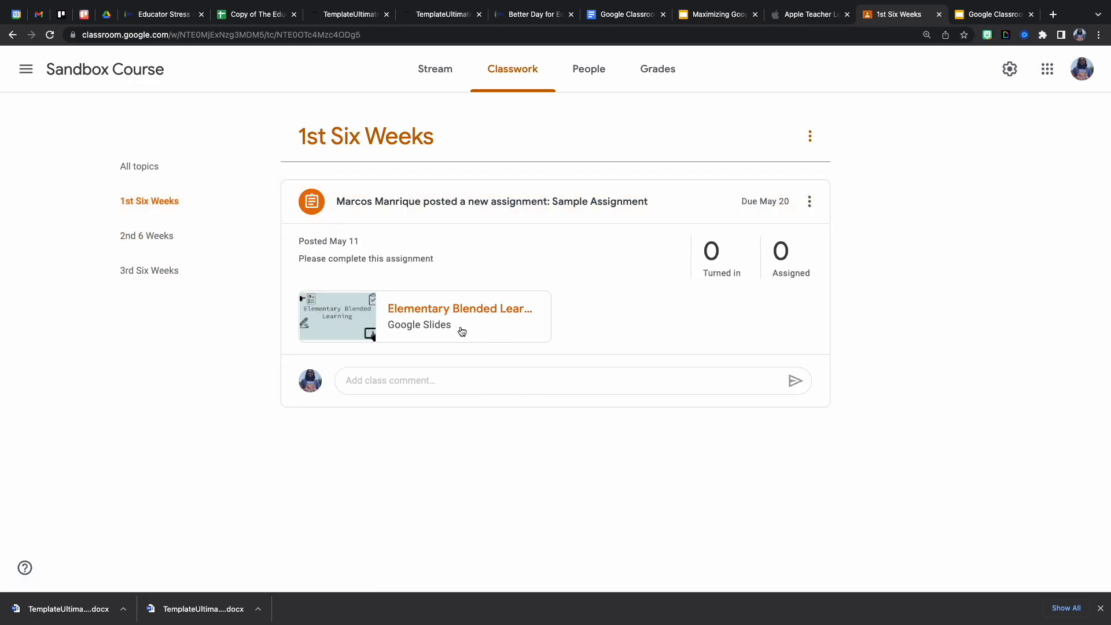
click(157, 166)
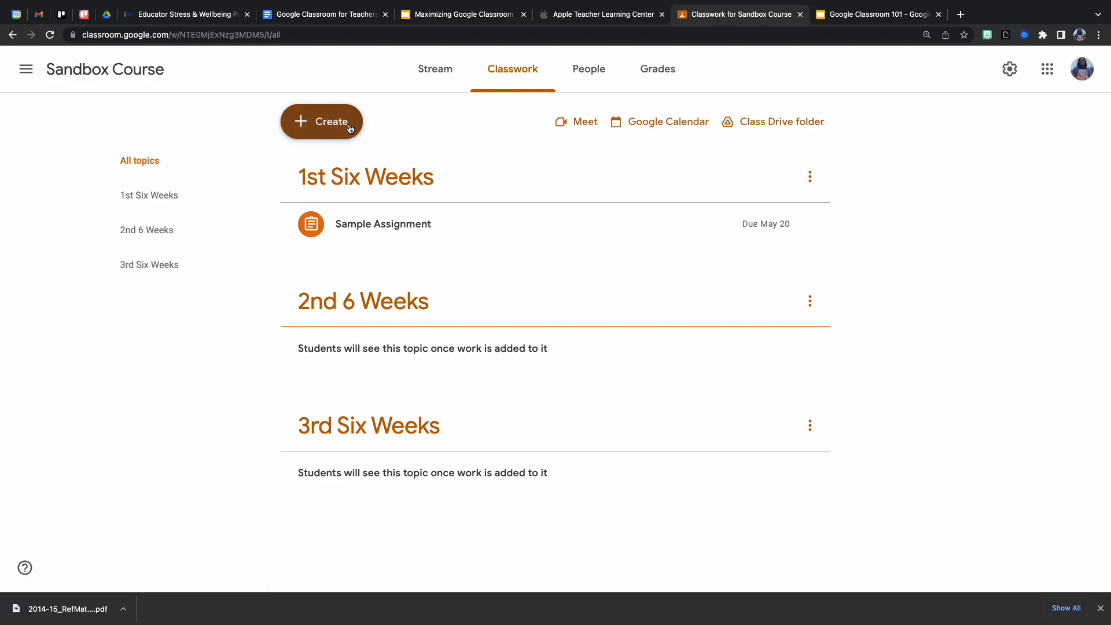
Create a topic named "Class Materials".
click(351, 128)
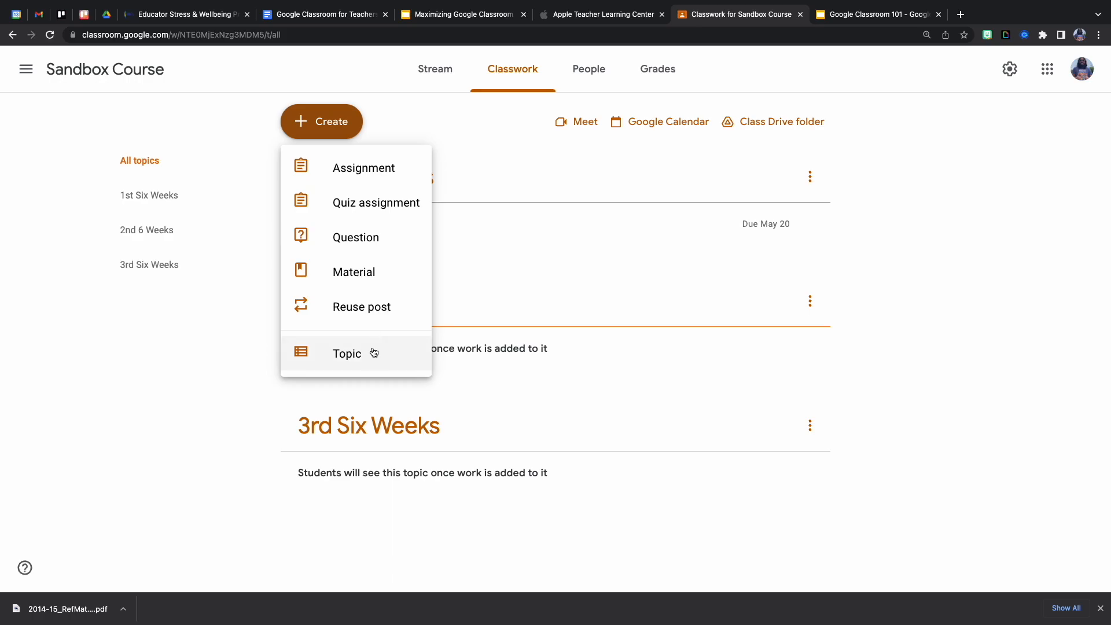
click(350, 355)
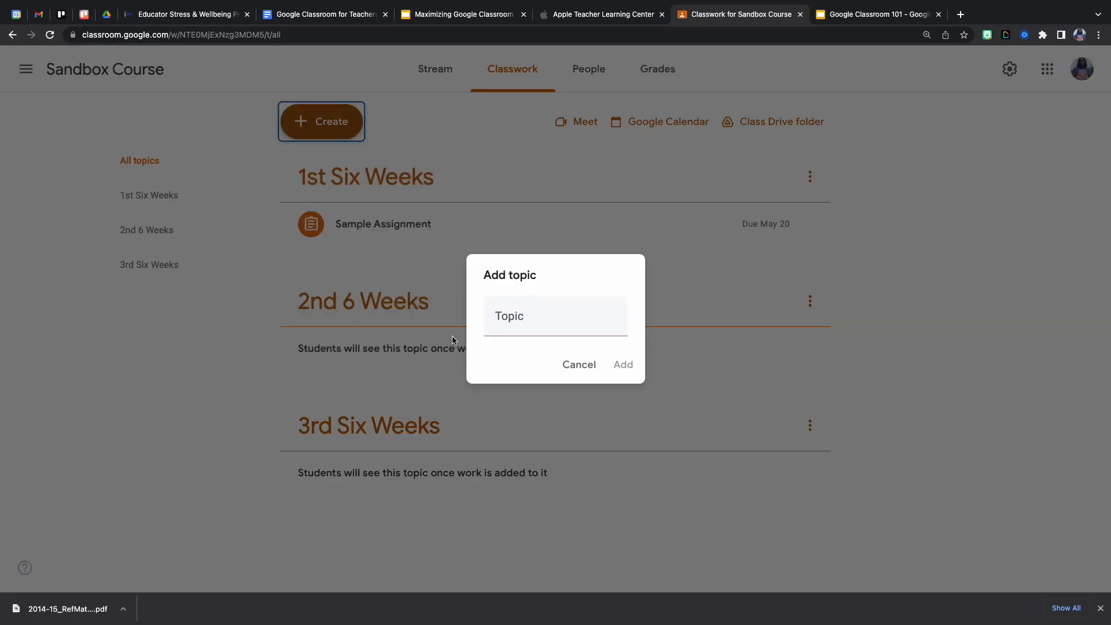
click(522, 324)
text(Class Materials)
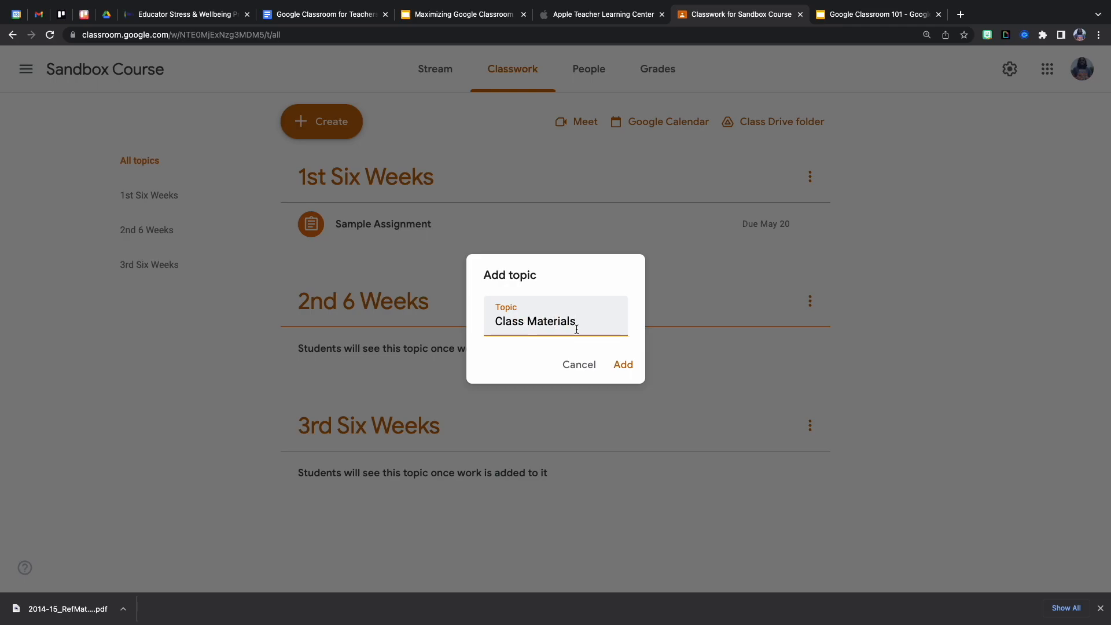
click(620, 366)
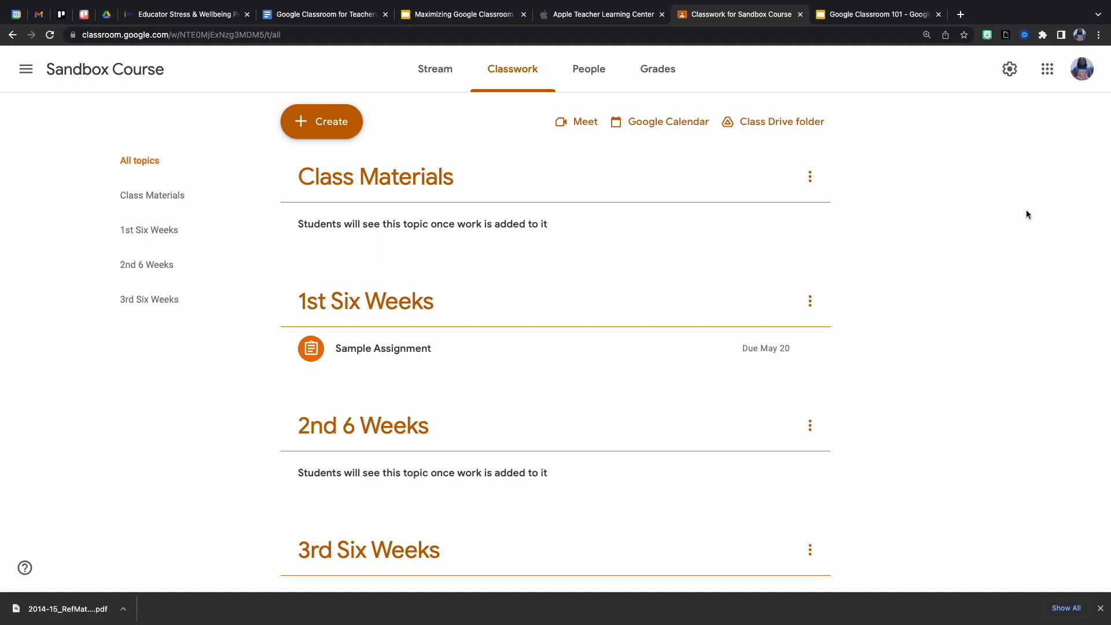
Start a new material titled "Math Reference Chart" with the description "Use this chart when working through math problems.".
click(317, 128)
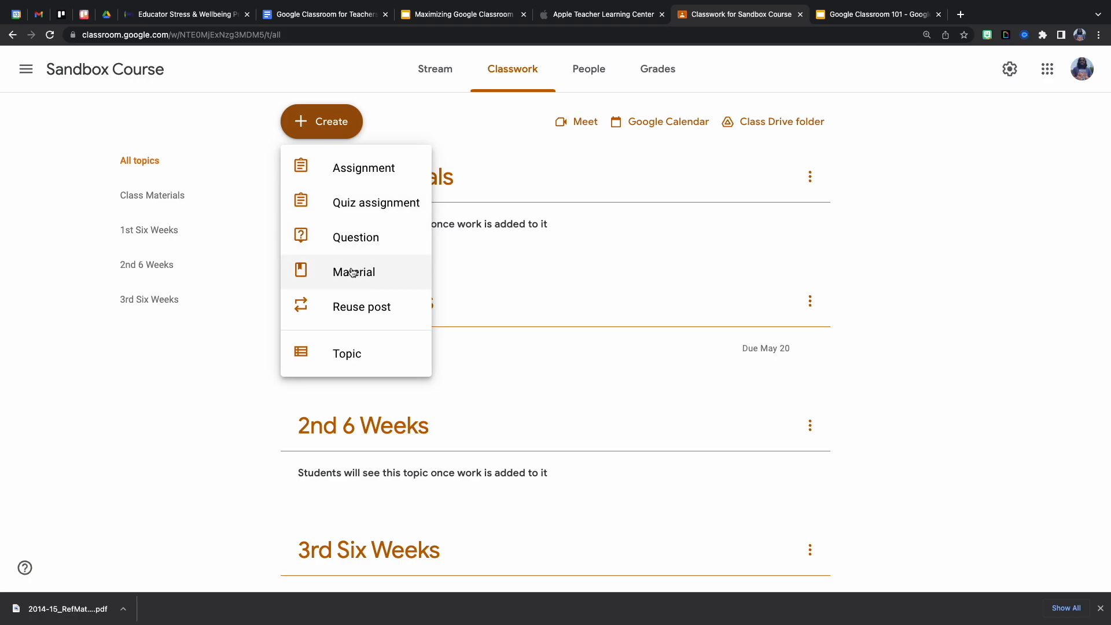
click(372, 275)
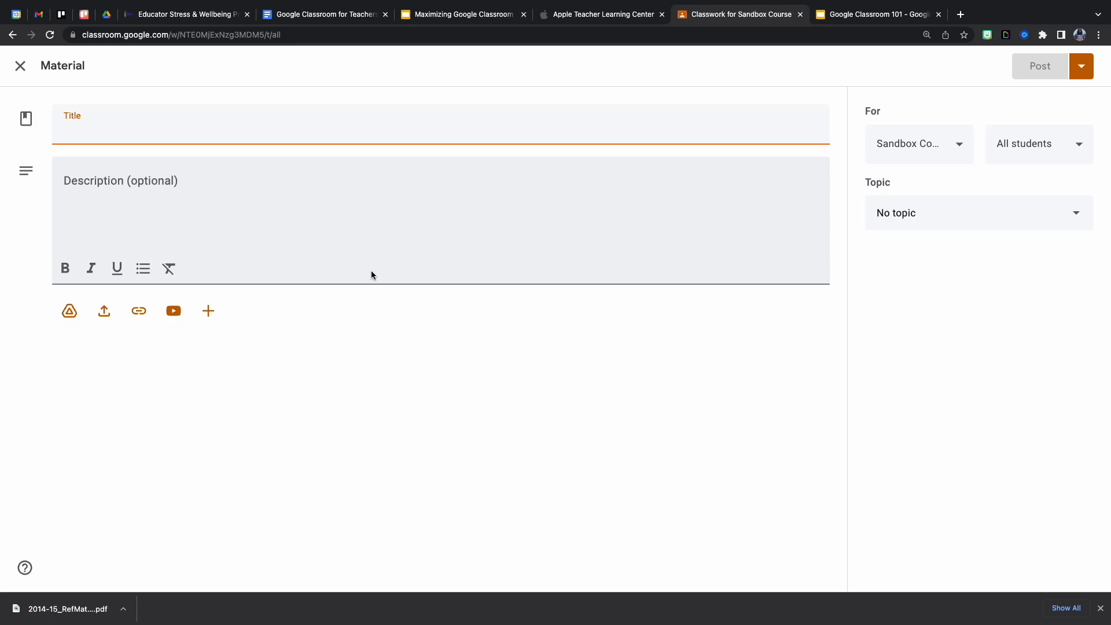
text(Math)
text(Ref)
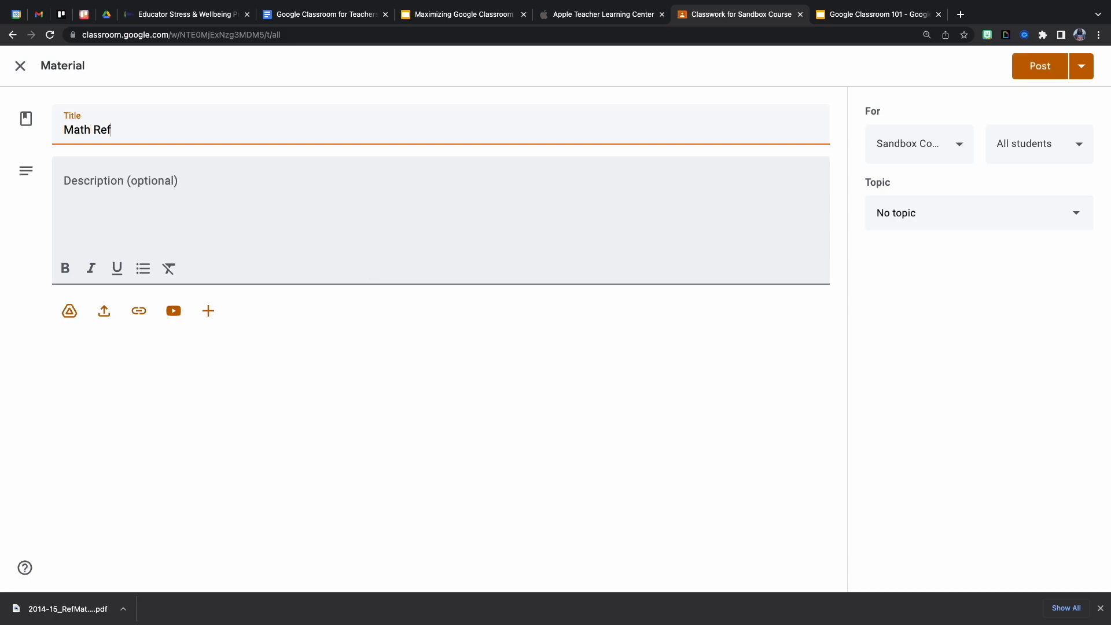
text(erence Chart)
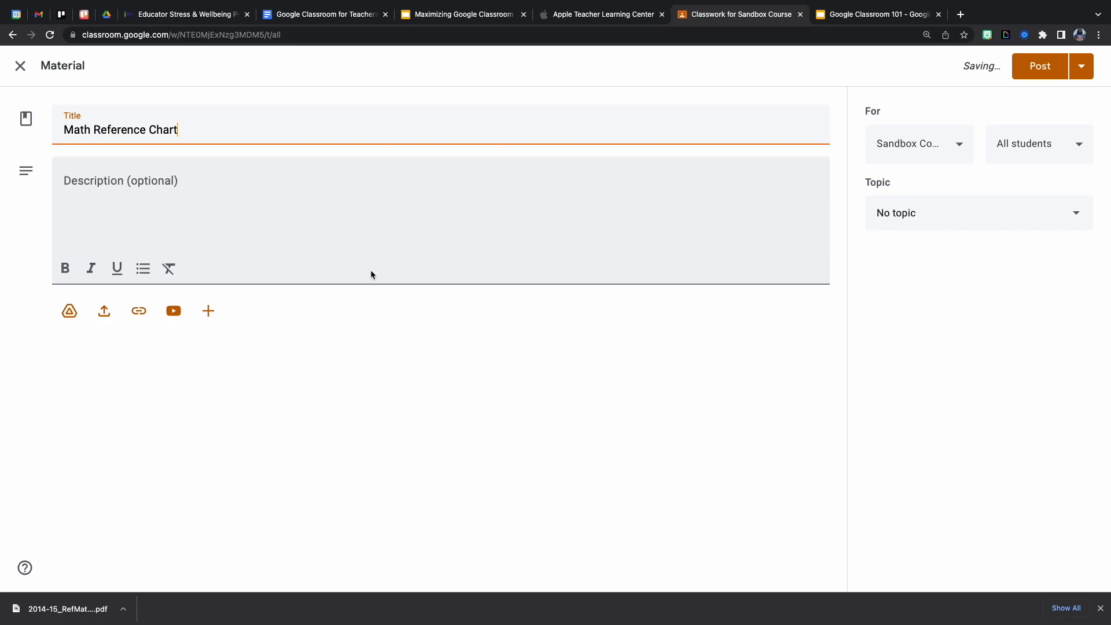
click(176, 184)
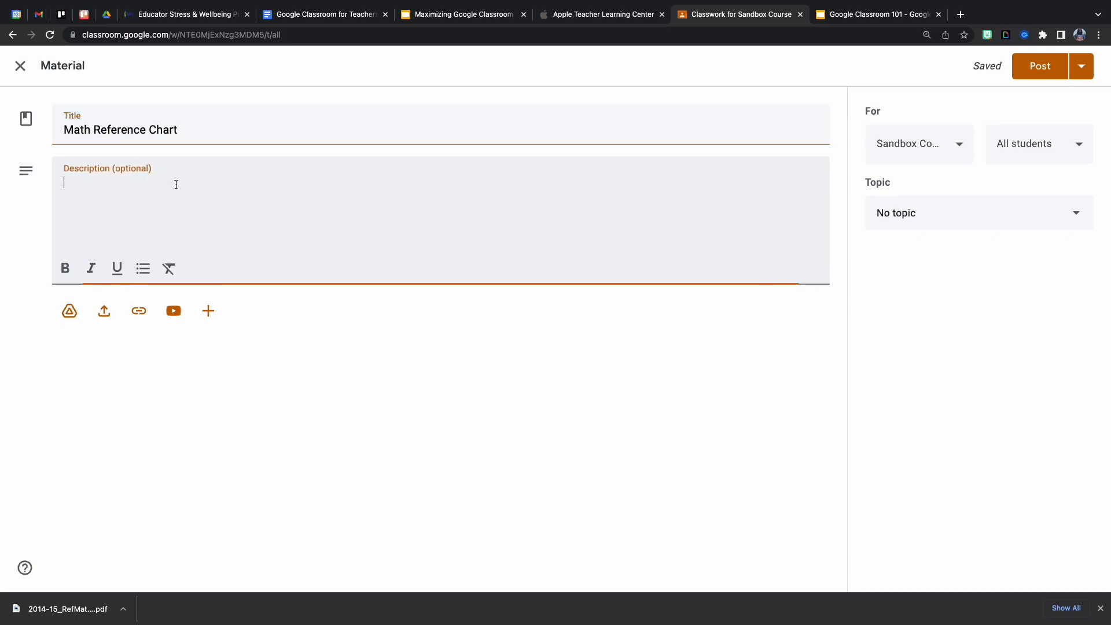
text(Use)
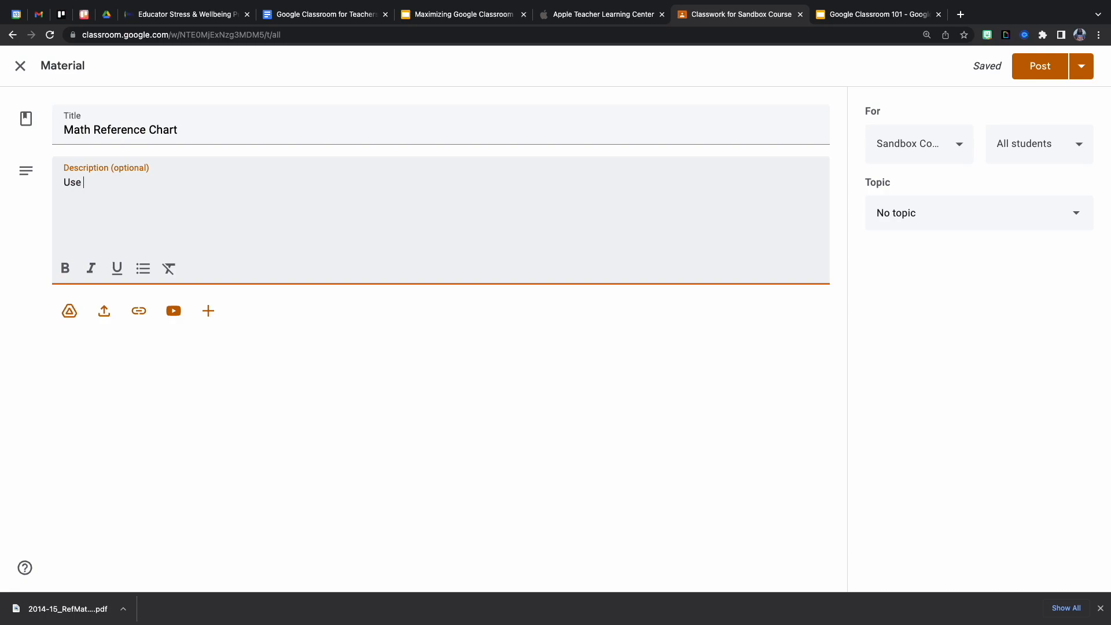
text( this chart when working through math )
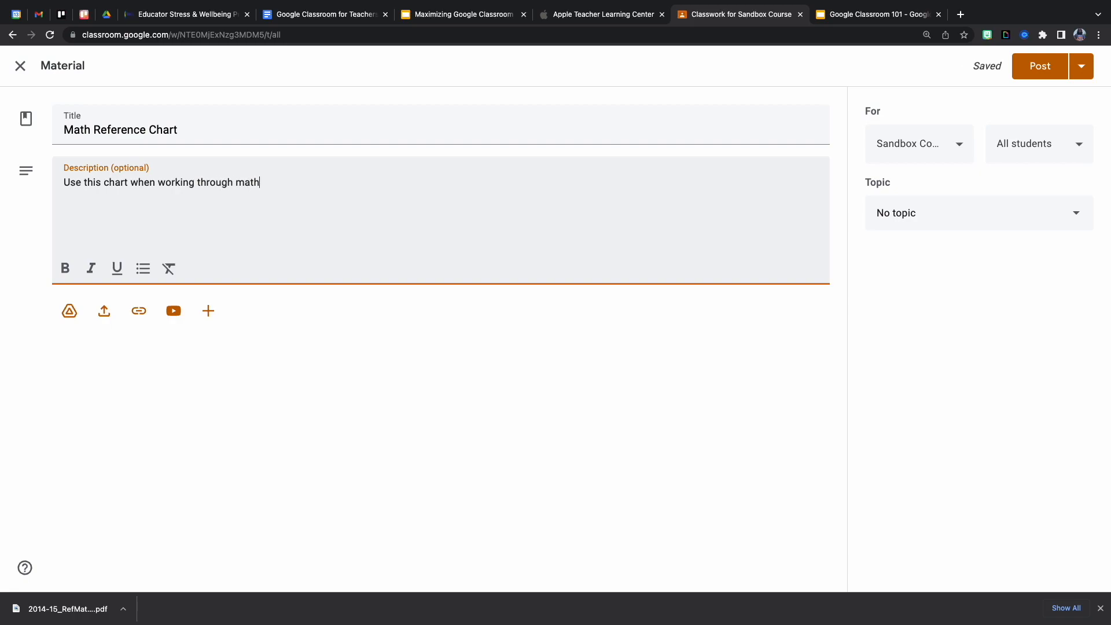
text(problems.)
Review which classes and students the material can be shared with.
click(959, 145)
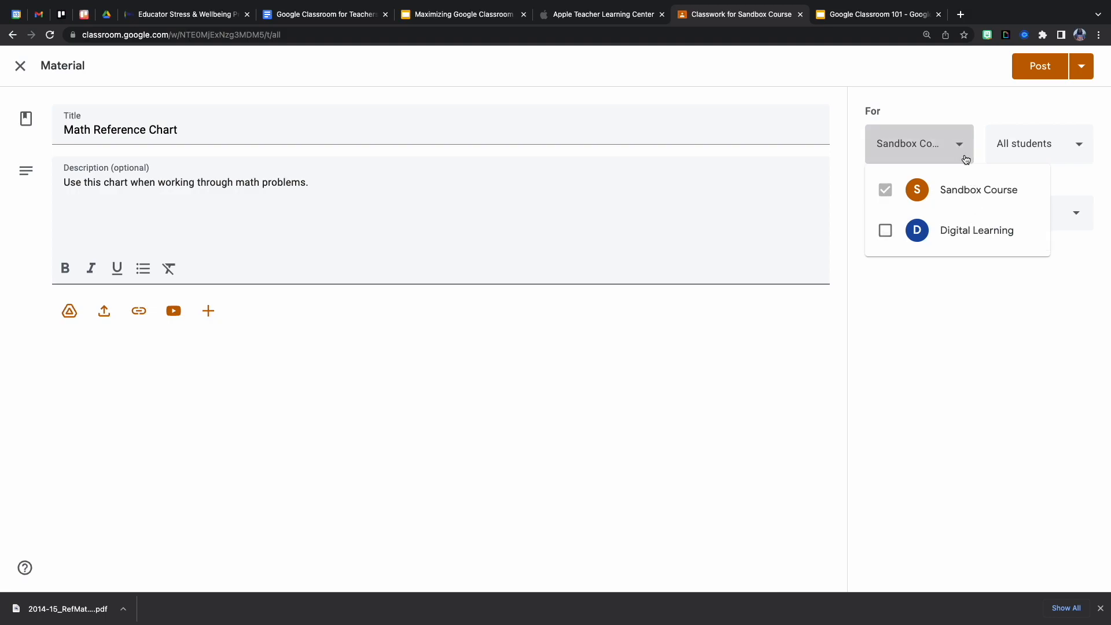
click(955, 148)
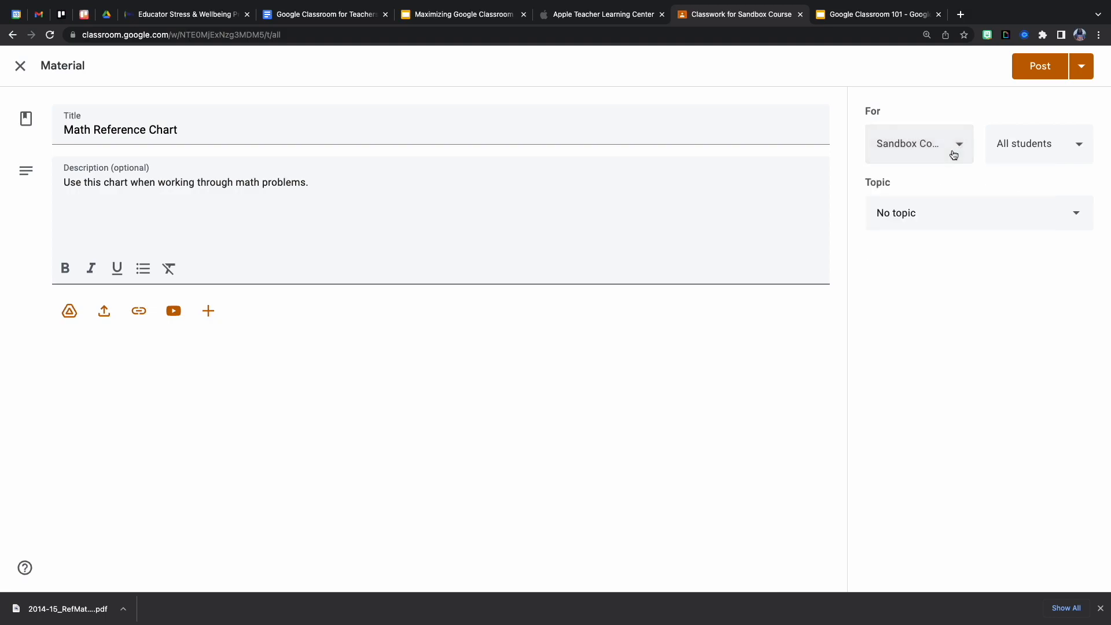
click(1070, 149)
click(1061, 143)
File the material under the Class Materials topic and attach 2014-15_RefMat-G7-f.pdf from Google Drive.
click(979, 217)
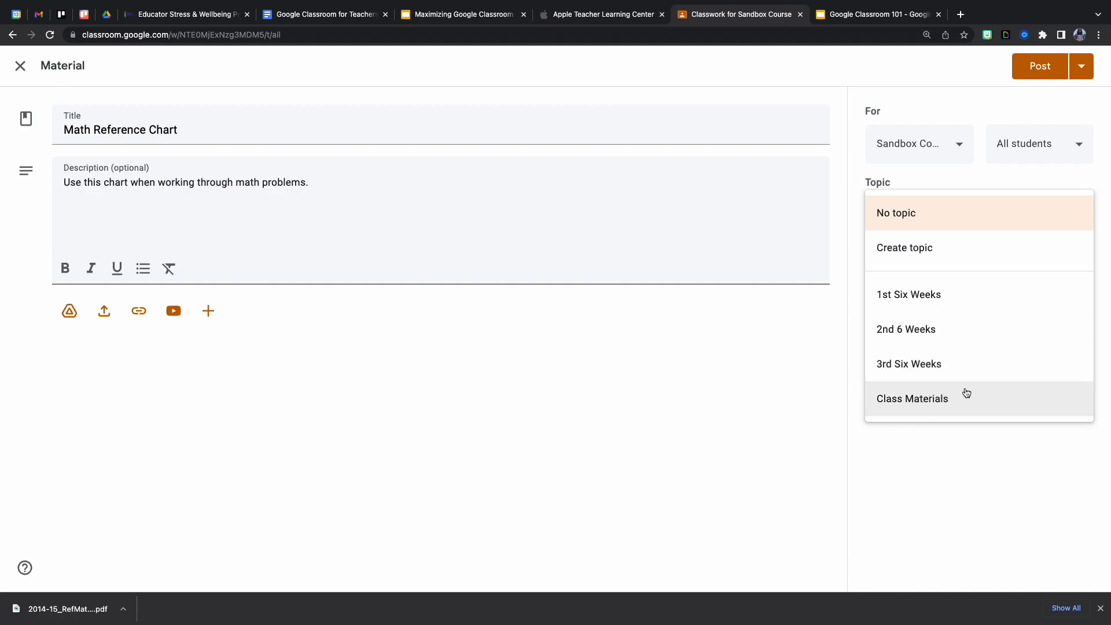
click(952, 405)
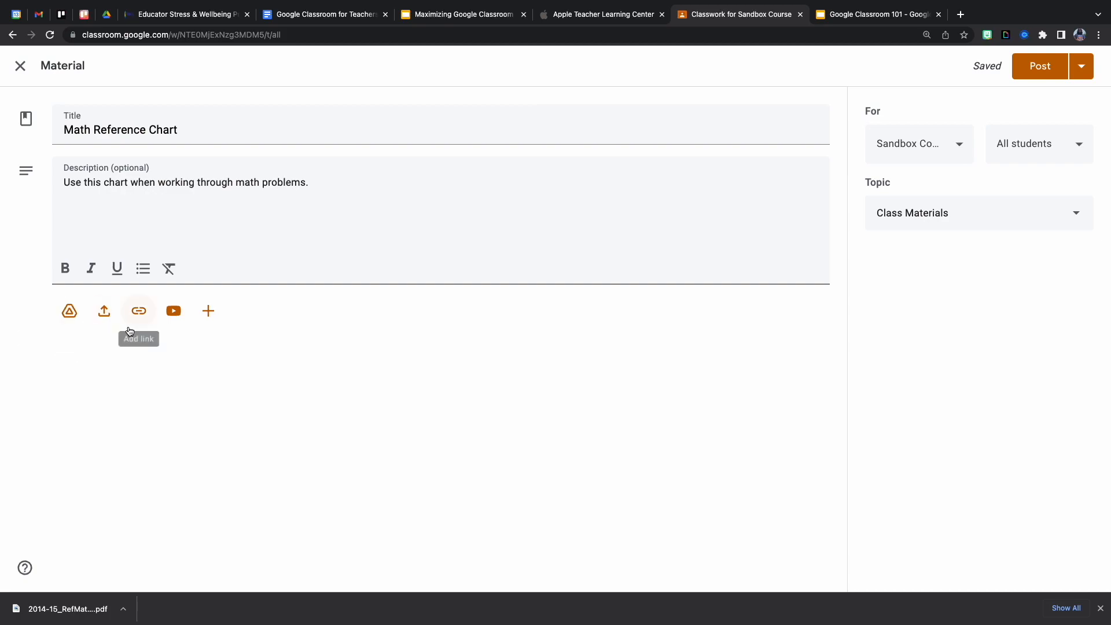
click(70, 319)
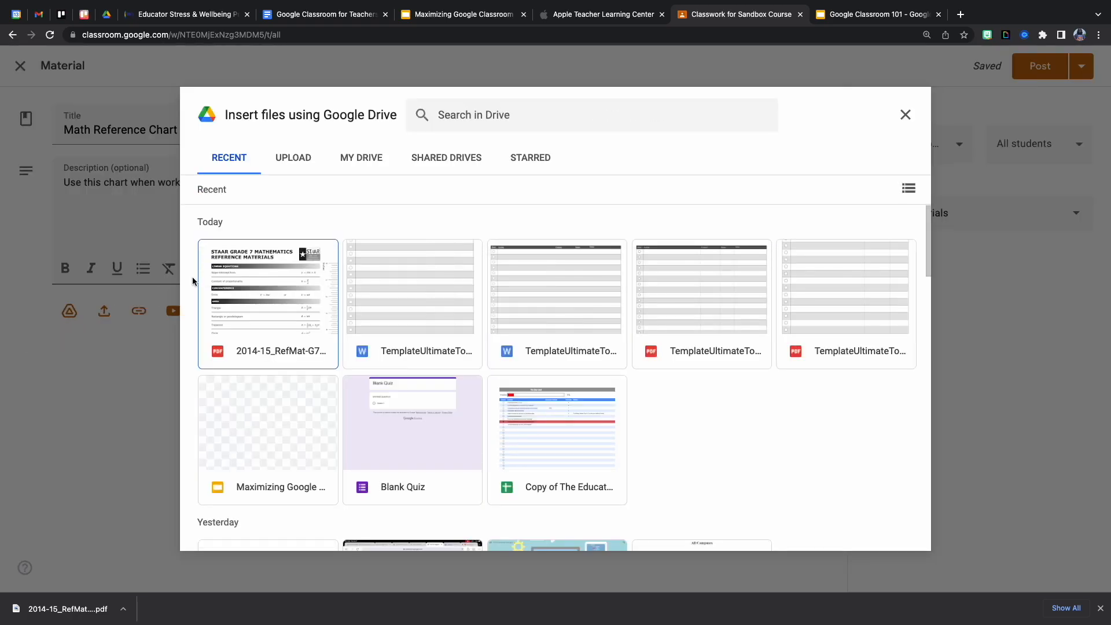
click(250, 274)
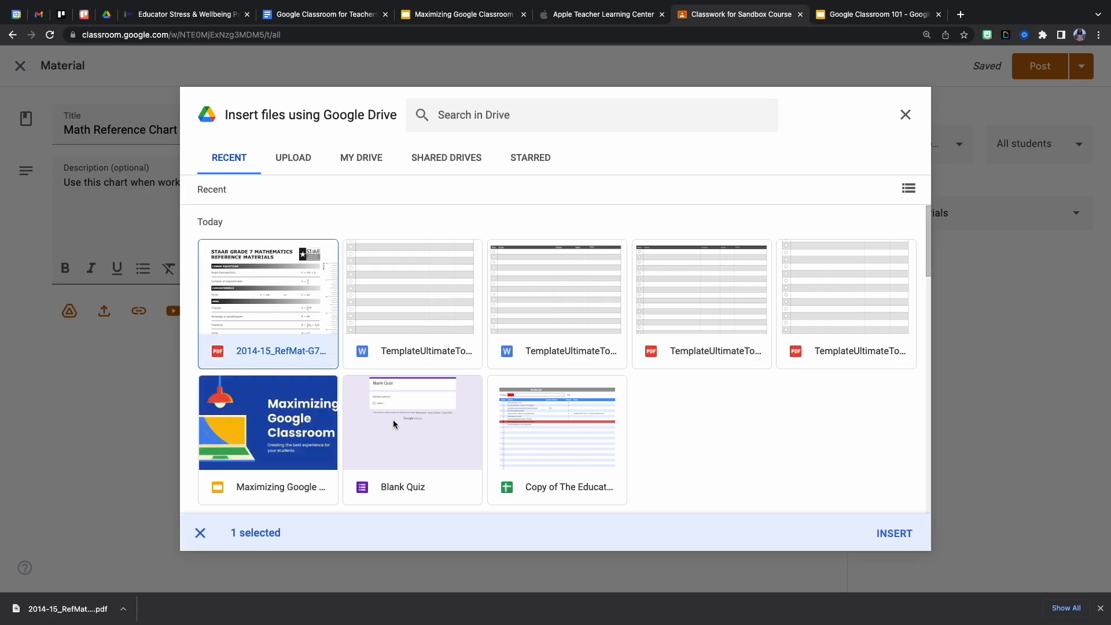
click(889, 534)
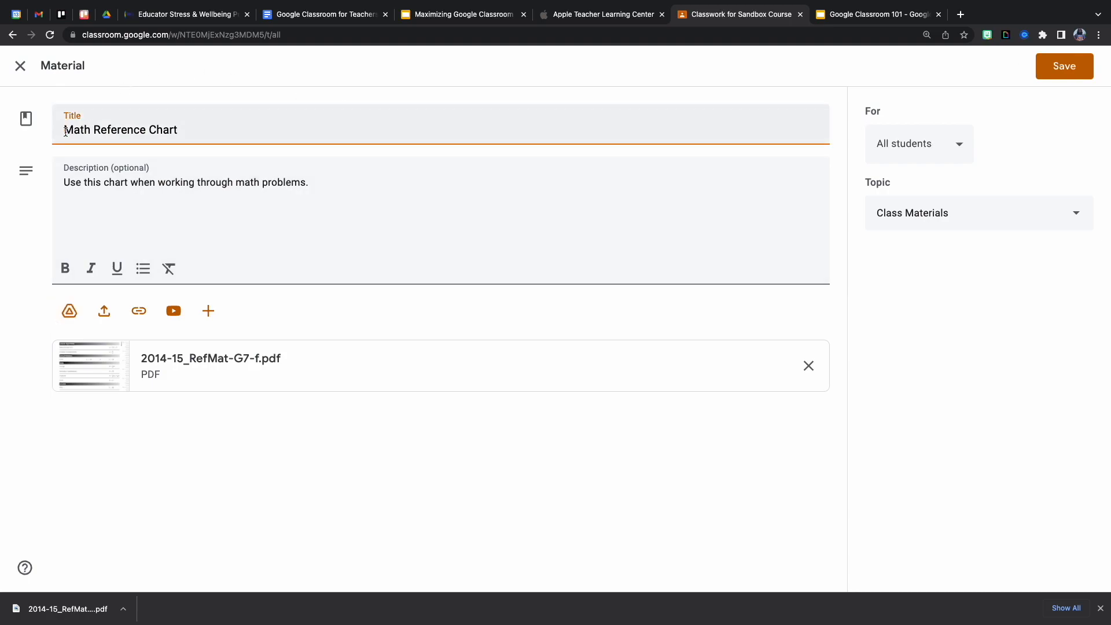
Insert a notepad emoji before the Math Reference Chart title and save the material.
key(ctrl+super+space)
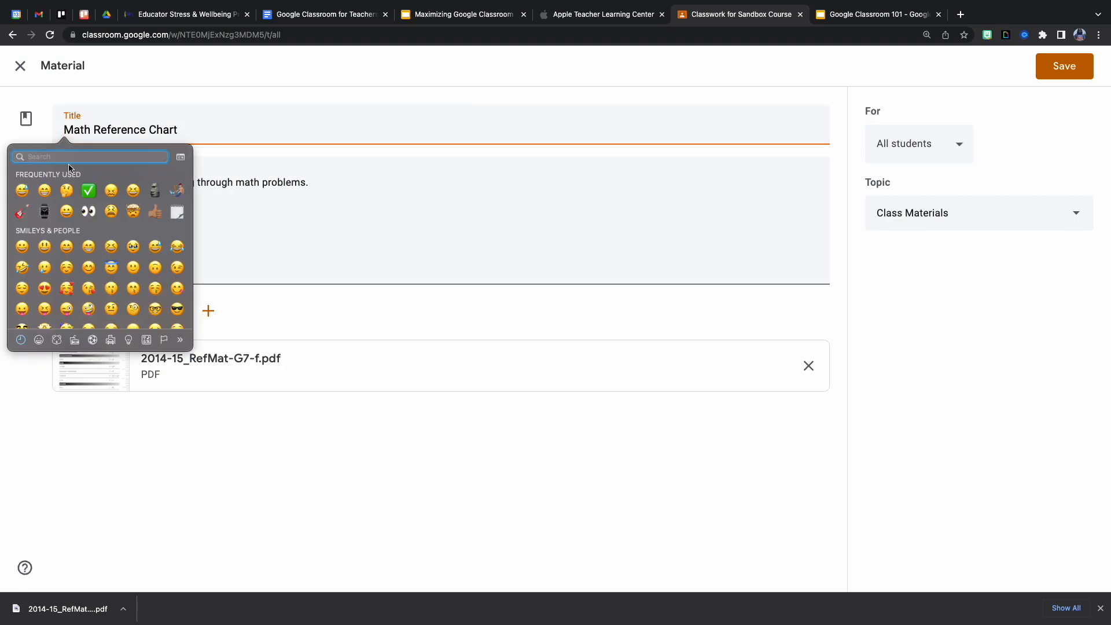
click(177, 213)
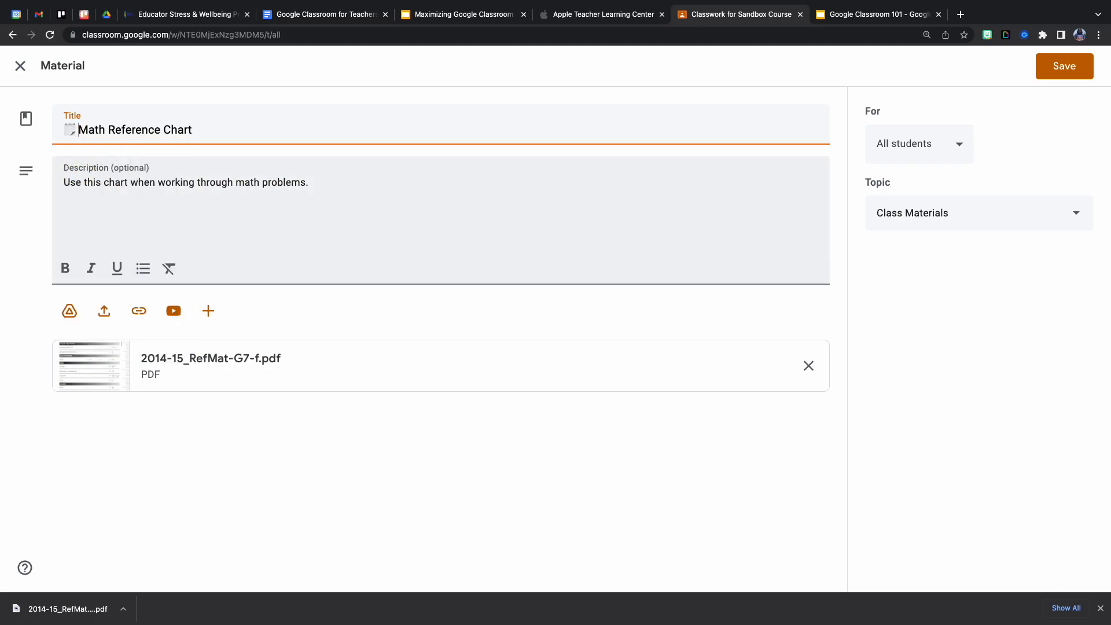
click(1064, 67)
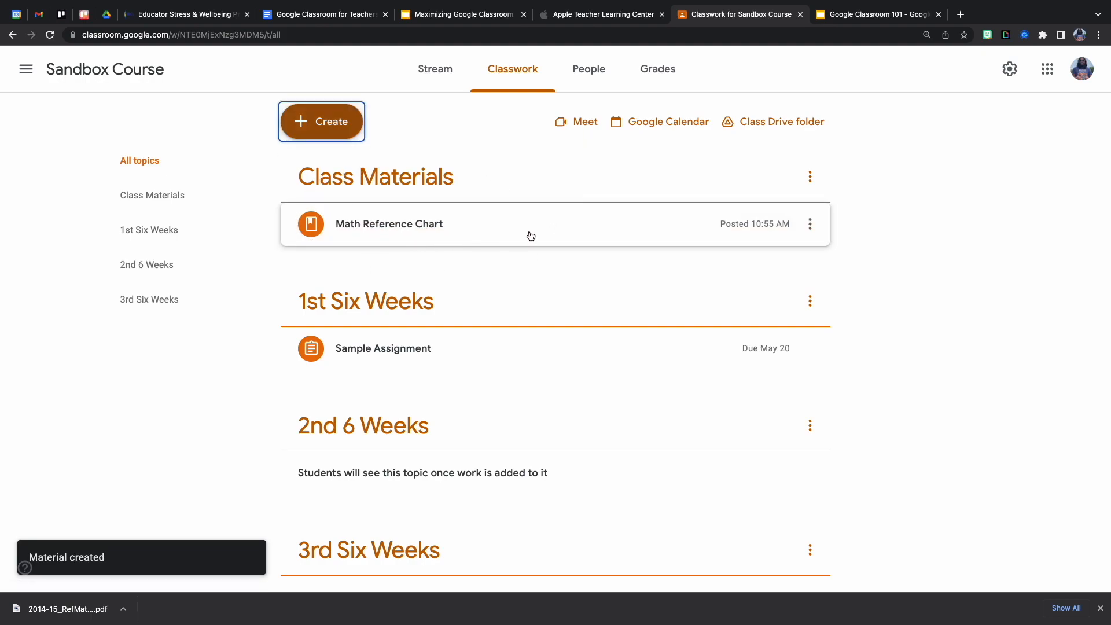
Examine the PDF attached to the Math Reference Chart material and return to the classwork list.
click(452, 224)
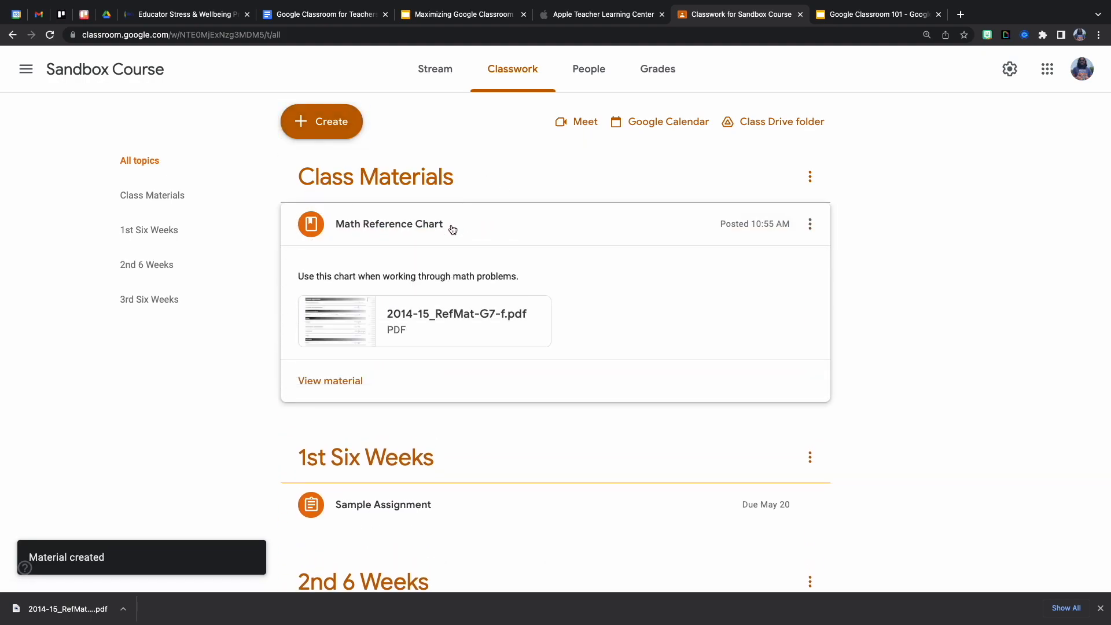
click(350, 318)
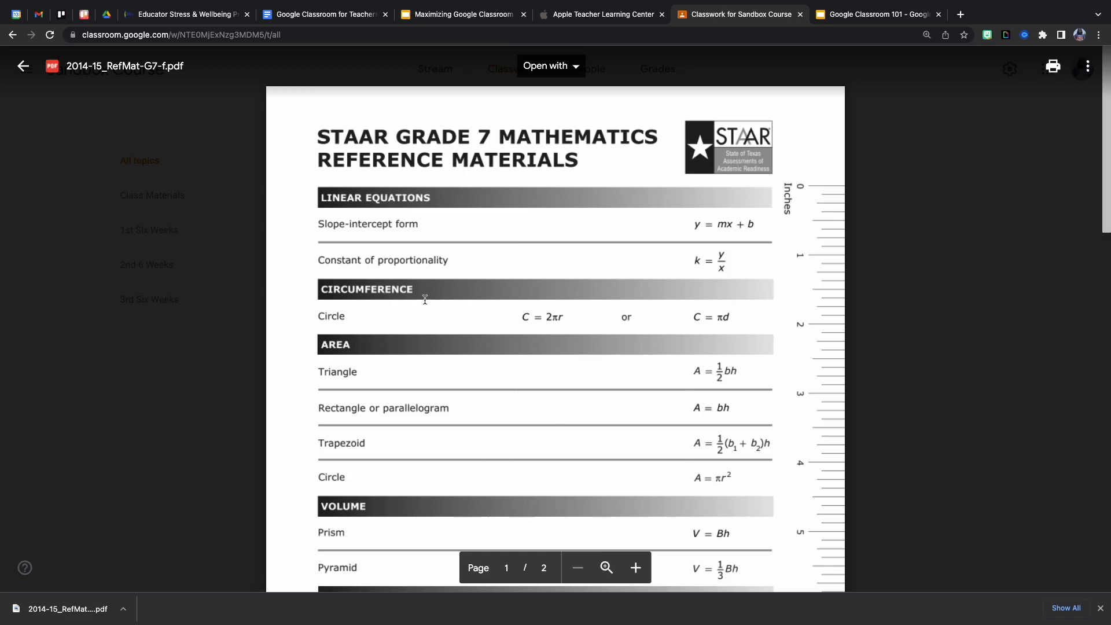
scroll(426, 298, down, 2)
scroll(426, 299, down, 2)
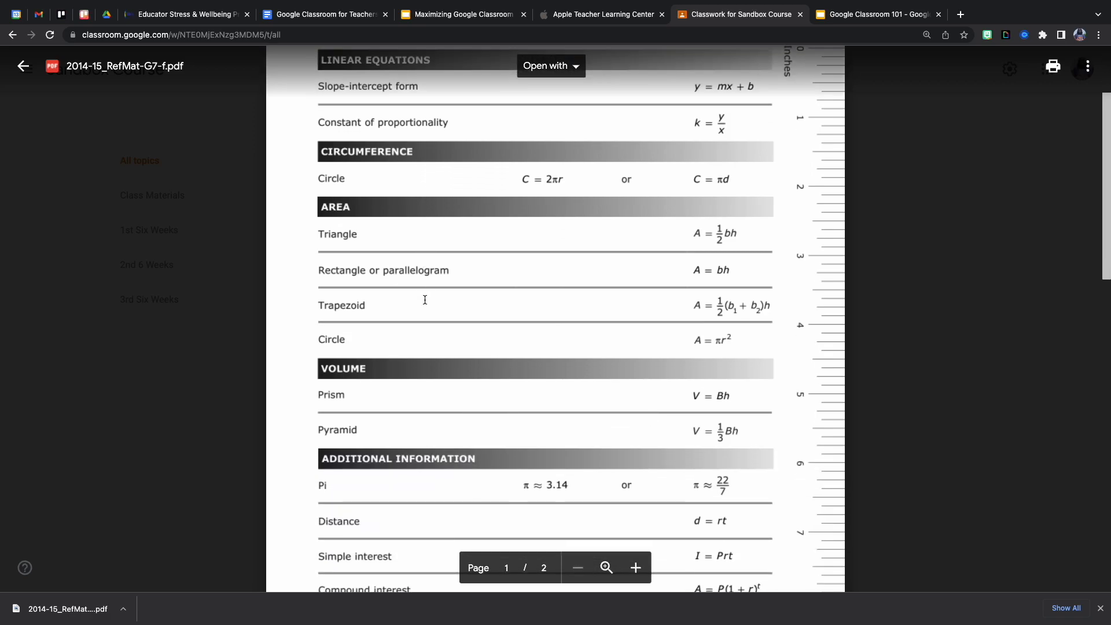
click(915, 300)
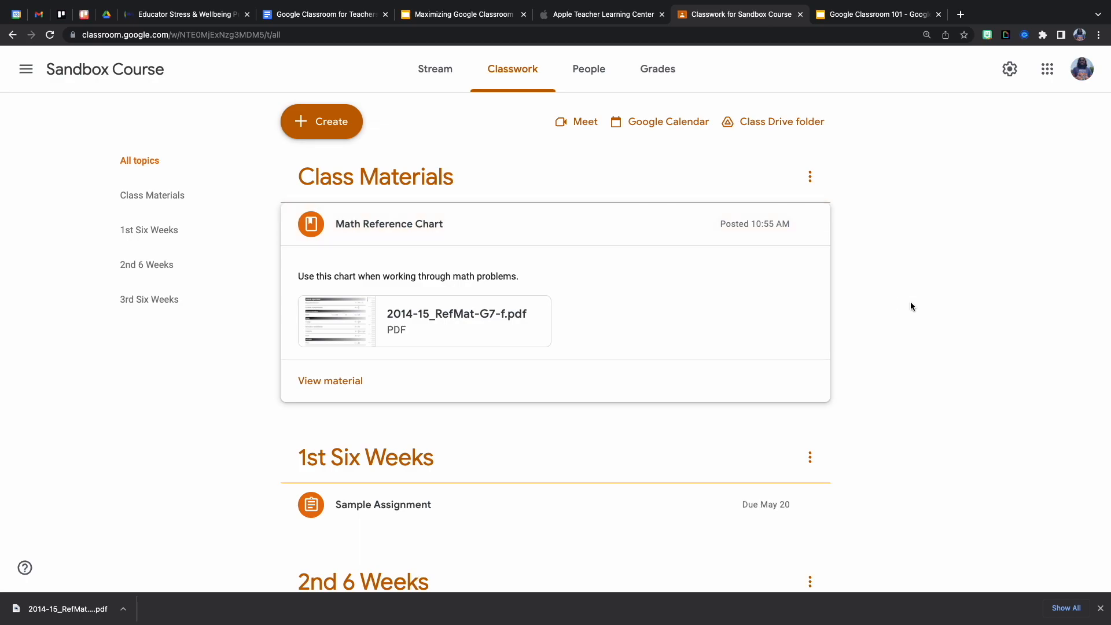
key(super+shift+4)
Start a question "What did you learn today?" with the instructions "In 2-3 sentences please describe what you learned today.".
click(347, 122)
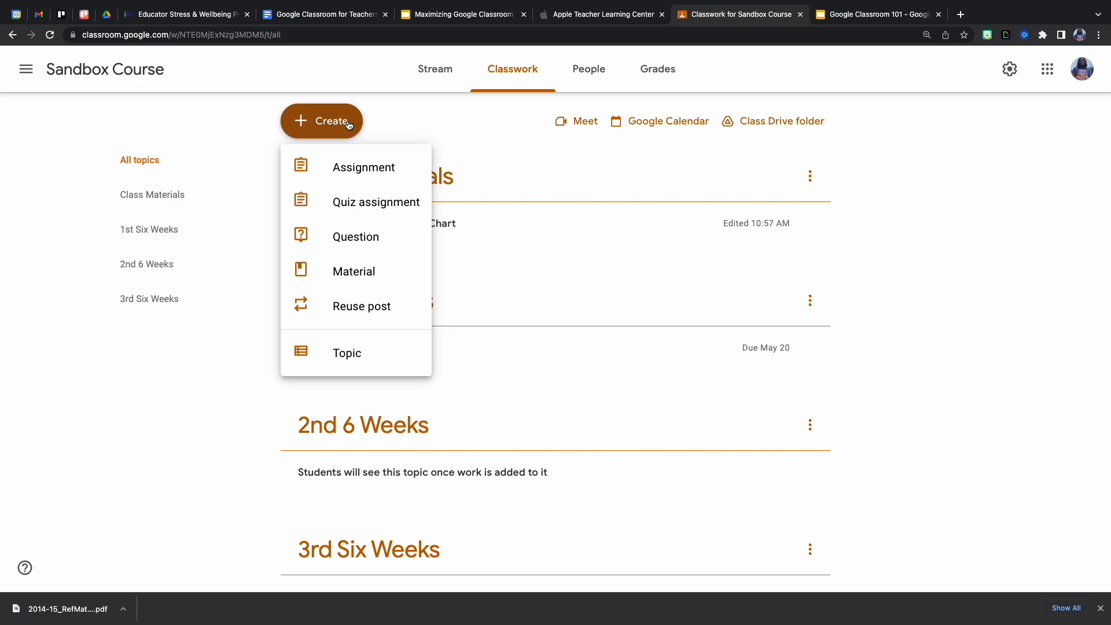
click(377, 234)
text(What)
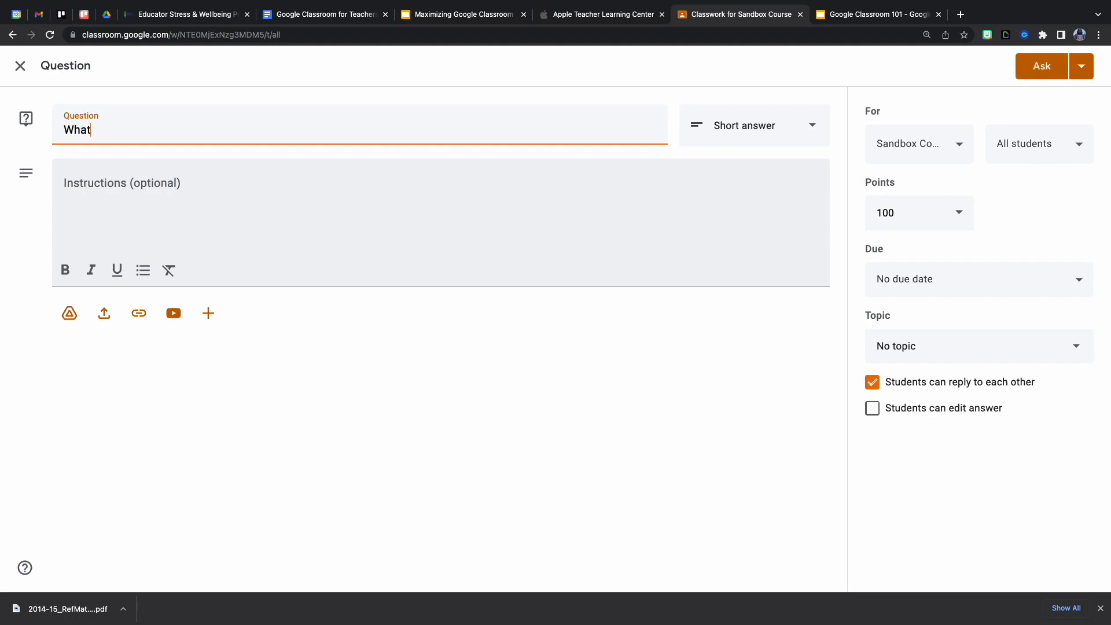
text( did you learn today?)
click(191, 189)
text(In 2-3 sentences please describe what you learned today.)
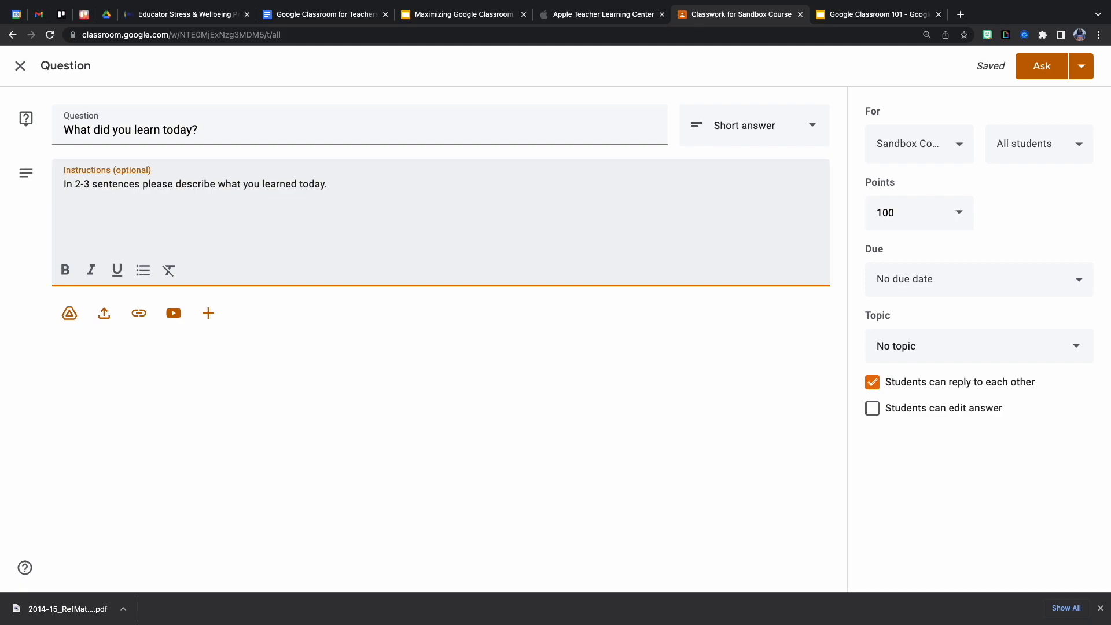
Review the available answer types and the classes the question can be shared with.
click(809, 137)
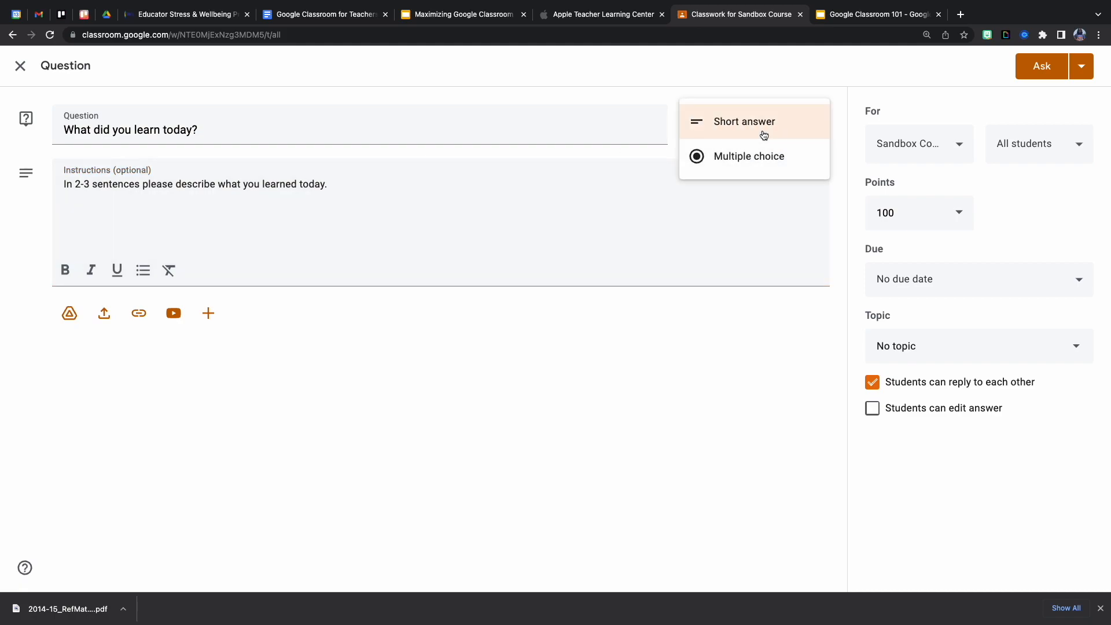
click(805, 81)
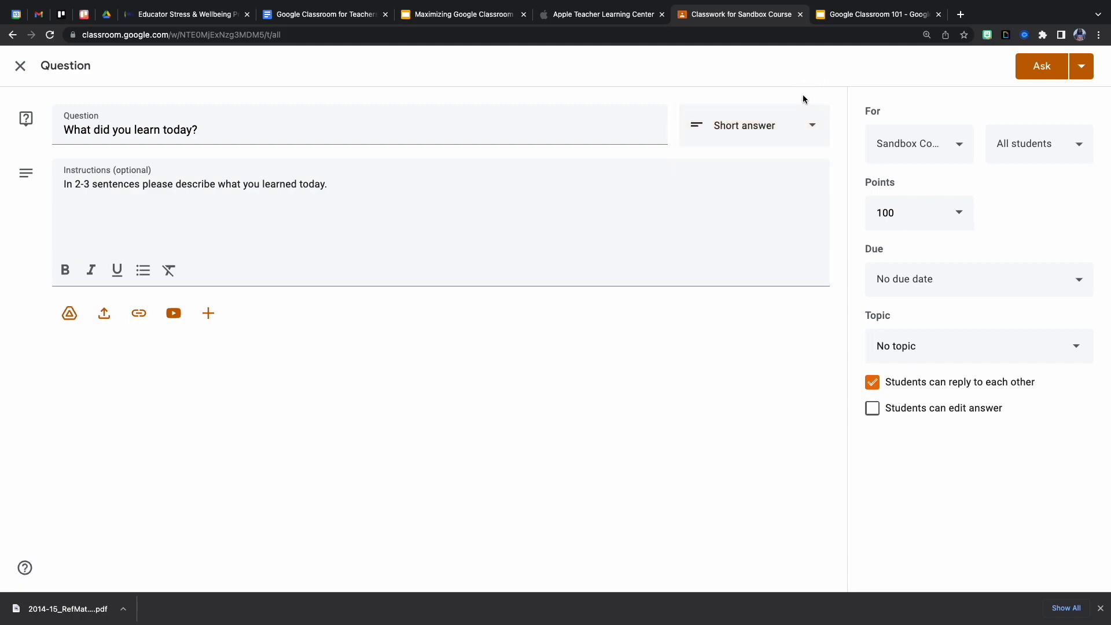
click(945, 145)
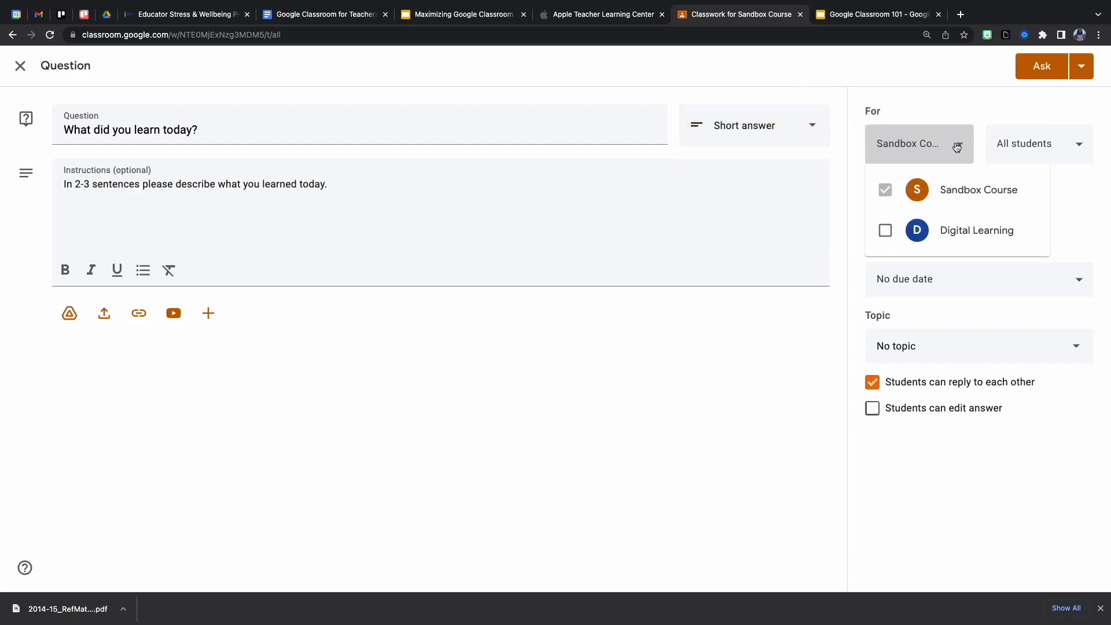
click(958, 146)
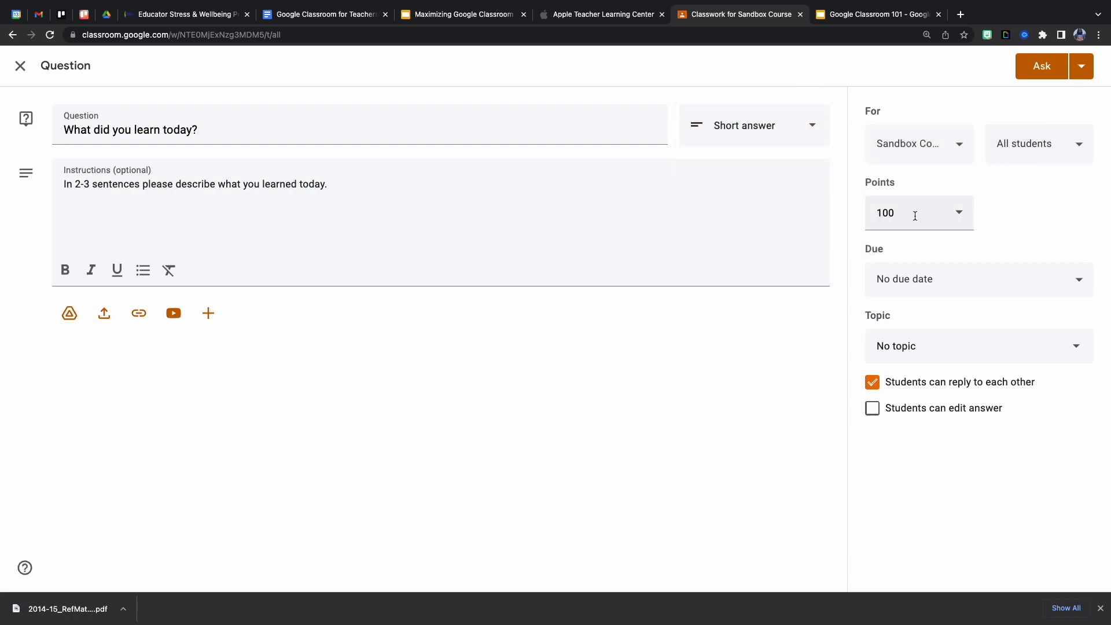
Set the question's due date to May 18, 2022.
click(949, 281)
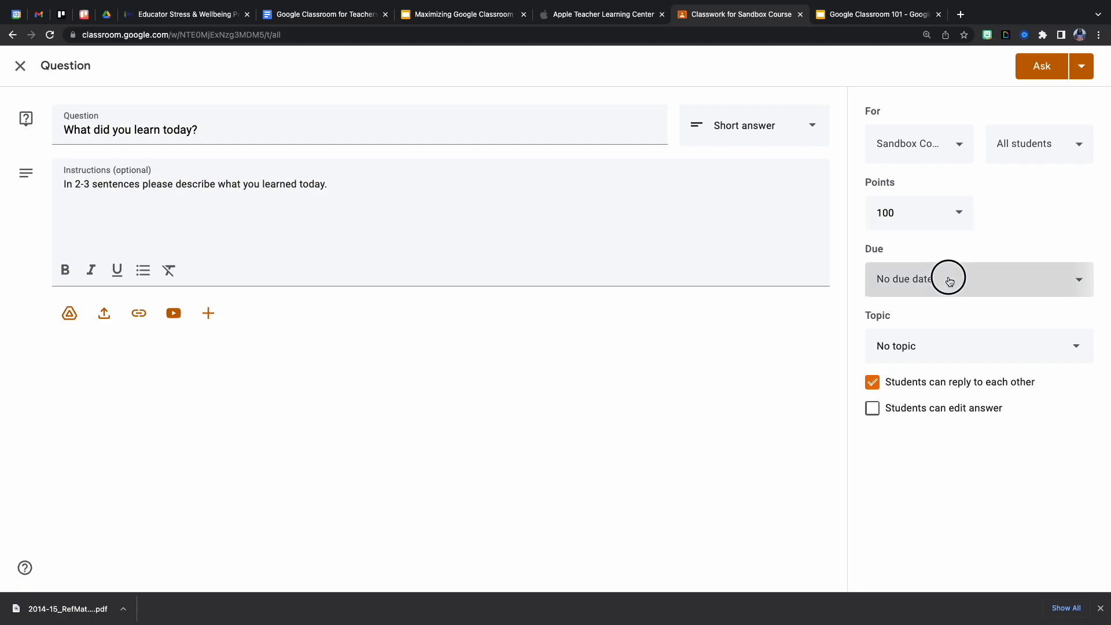
click(955, 339)
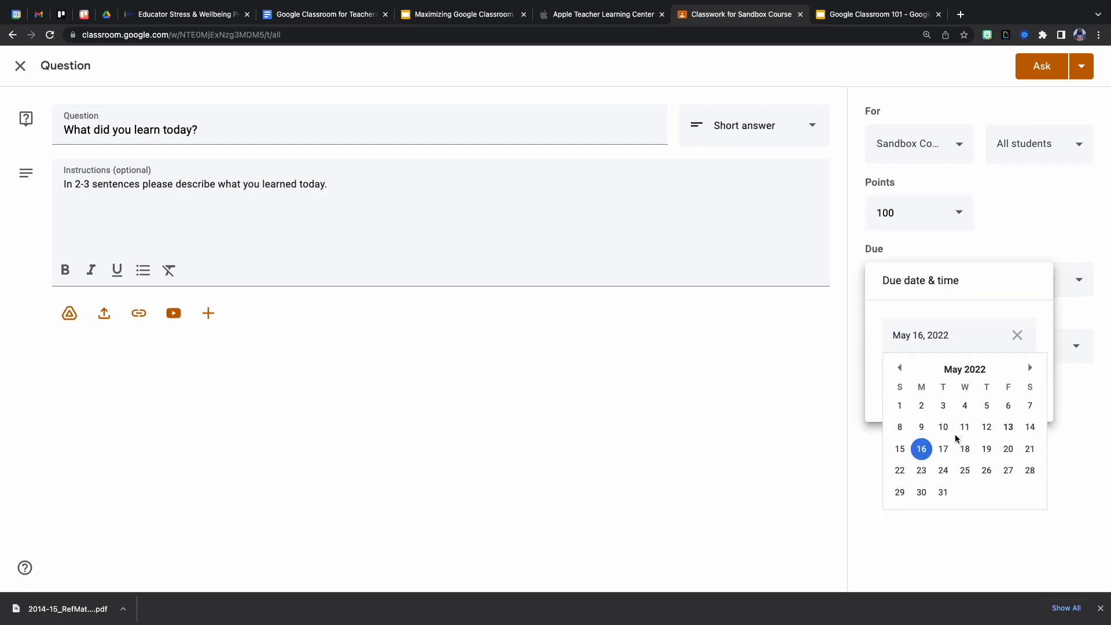
click(965, 449)
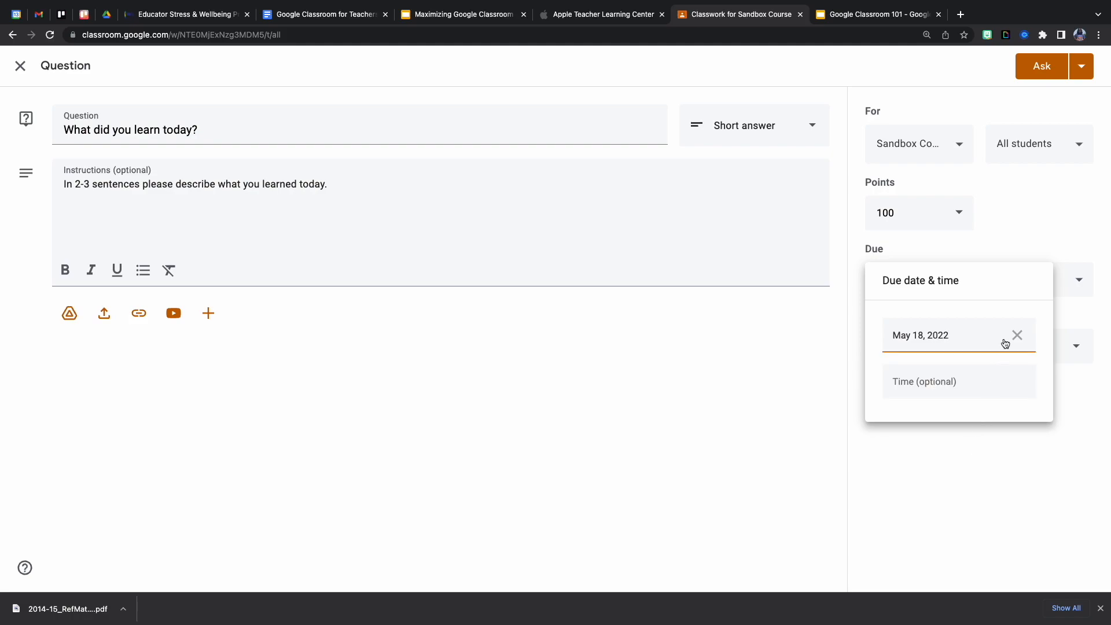
click(1003, 226)
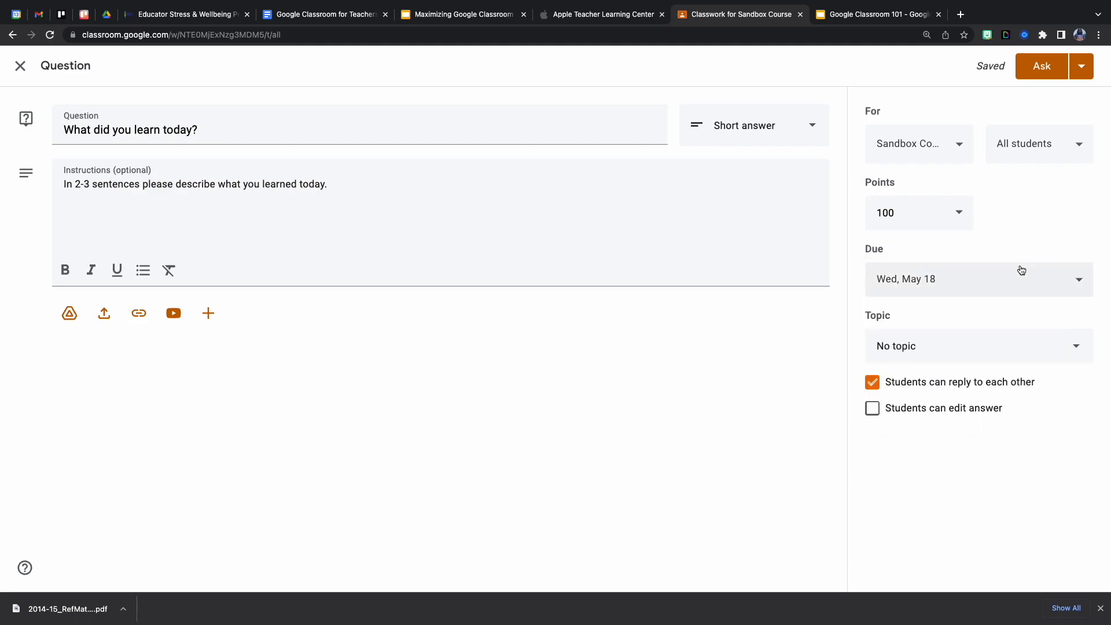
Place the question in the 1st Six Weeks topic, disallowing student replies to each other and allowing answer edits.
click(982, 354)
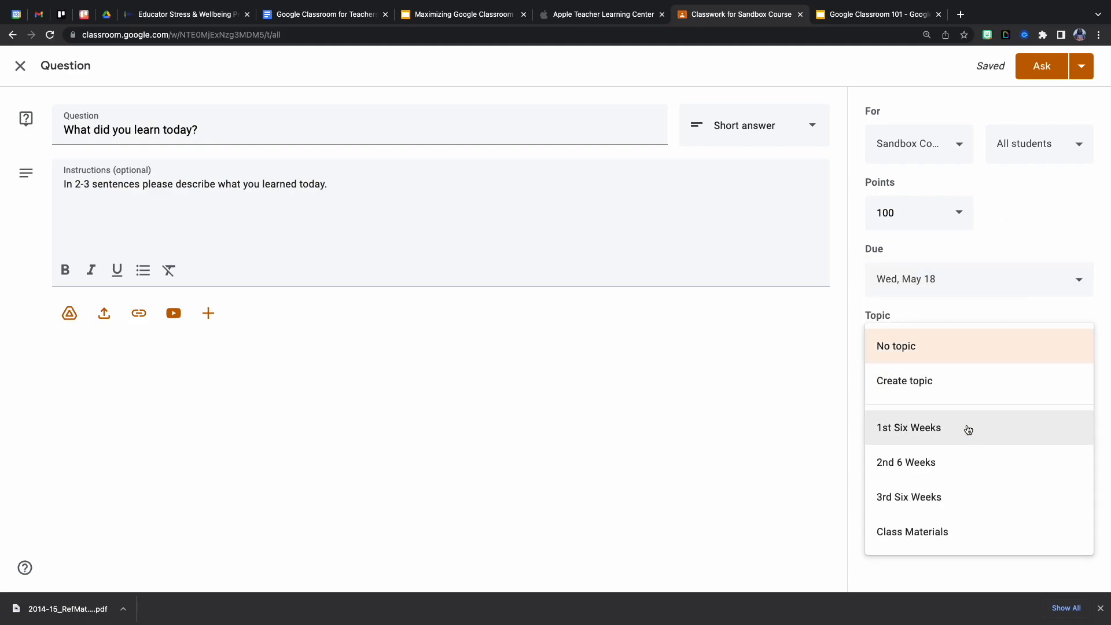
click(964, 428)
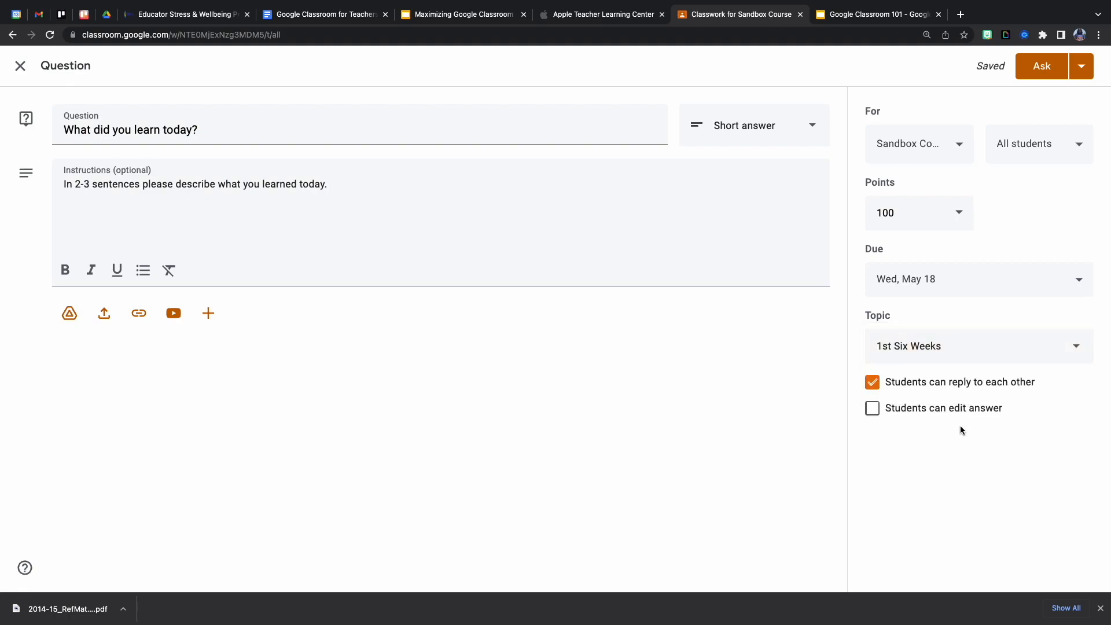
click(877, 387)
click(873, 409)
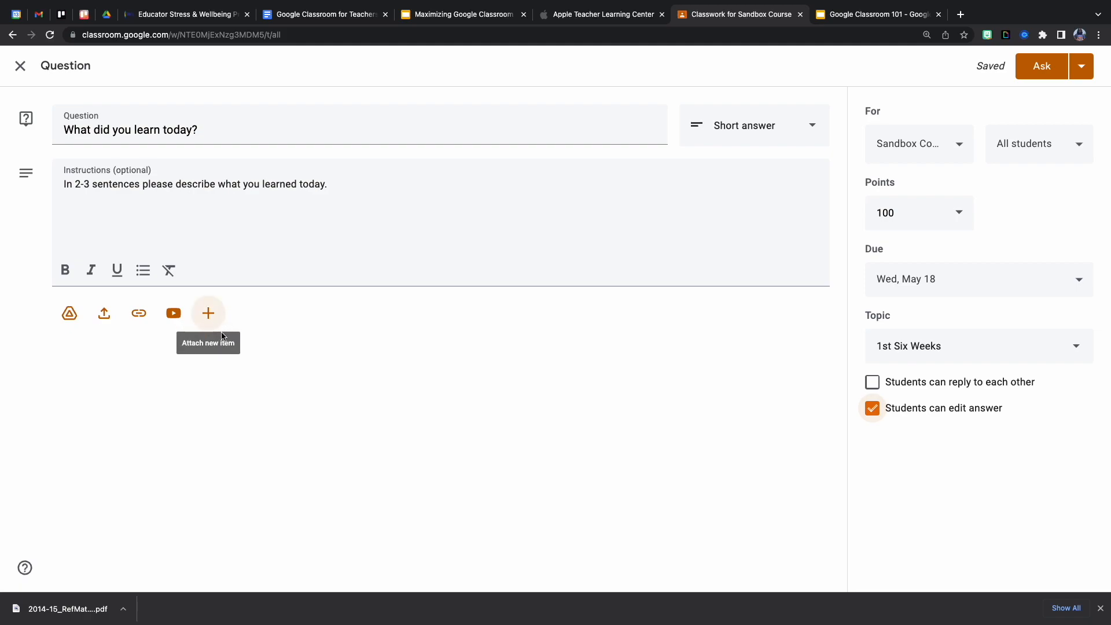
Post the question to the class immediately and check its details under the 1st Six Weeks topic.
click(1082, 65)
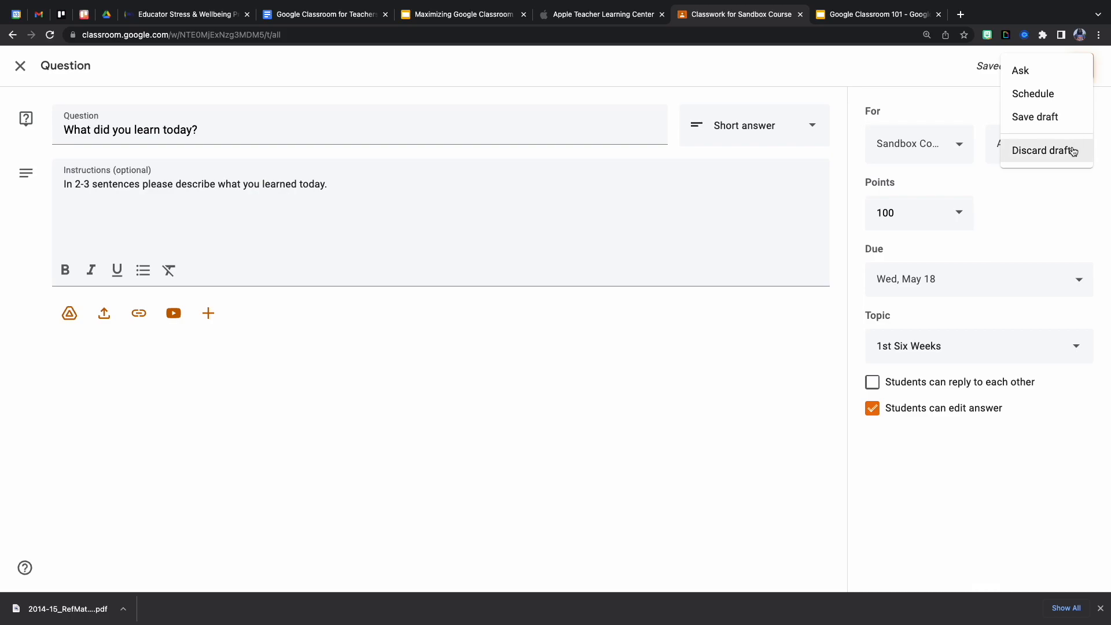
click(932, 95)
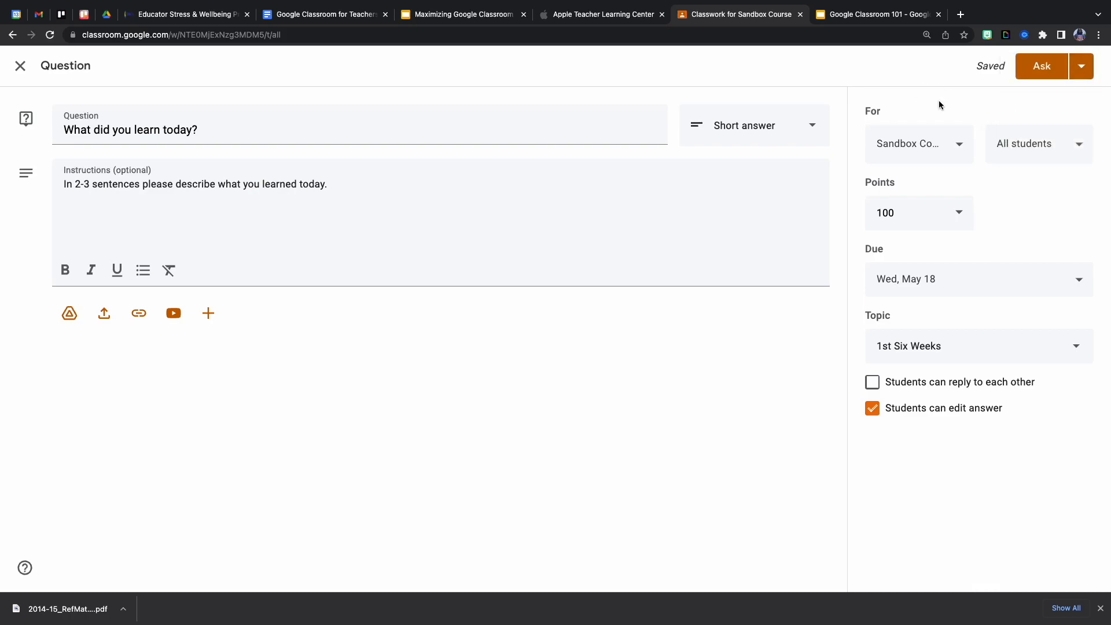
click(1035, 70)
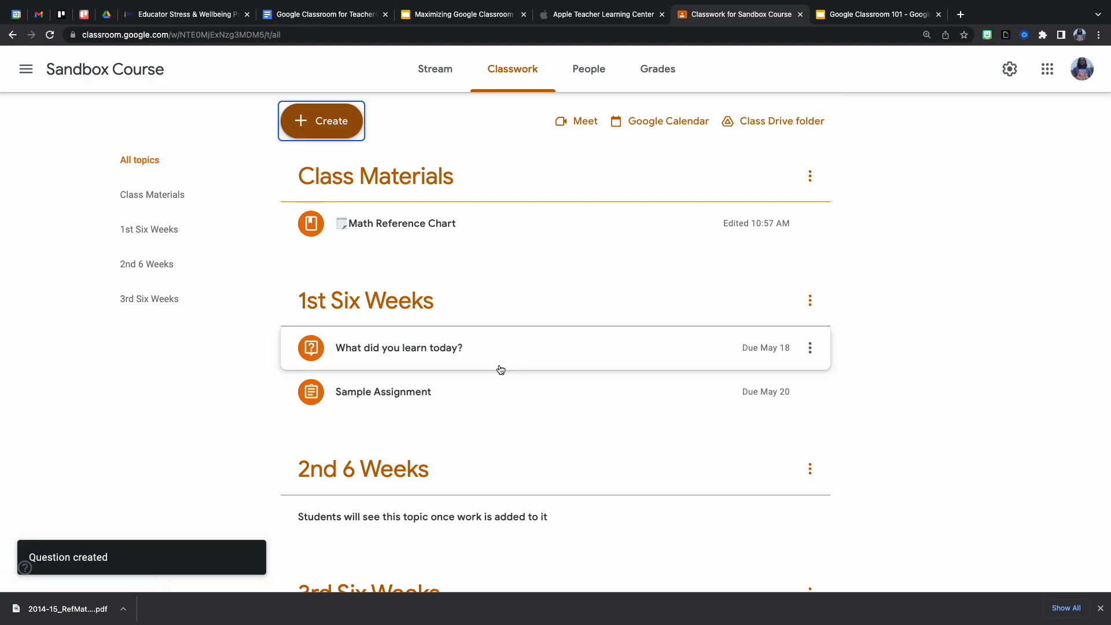
click(530, 357)
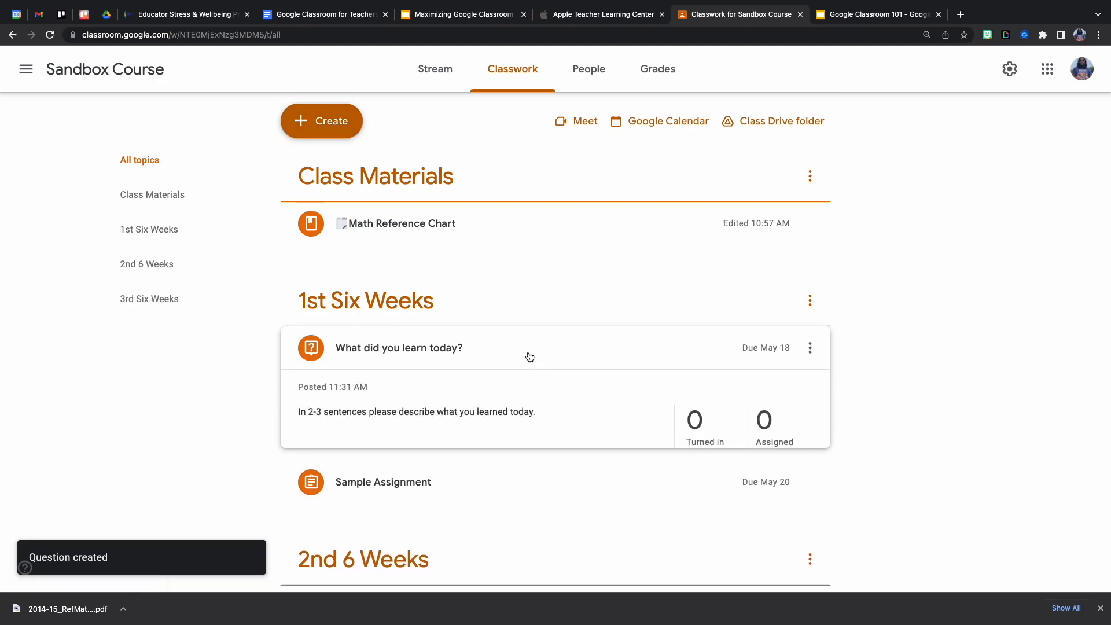
click(530, 357)
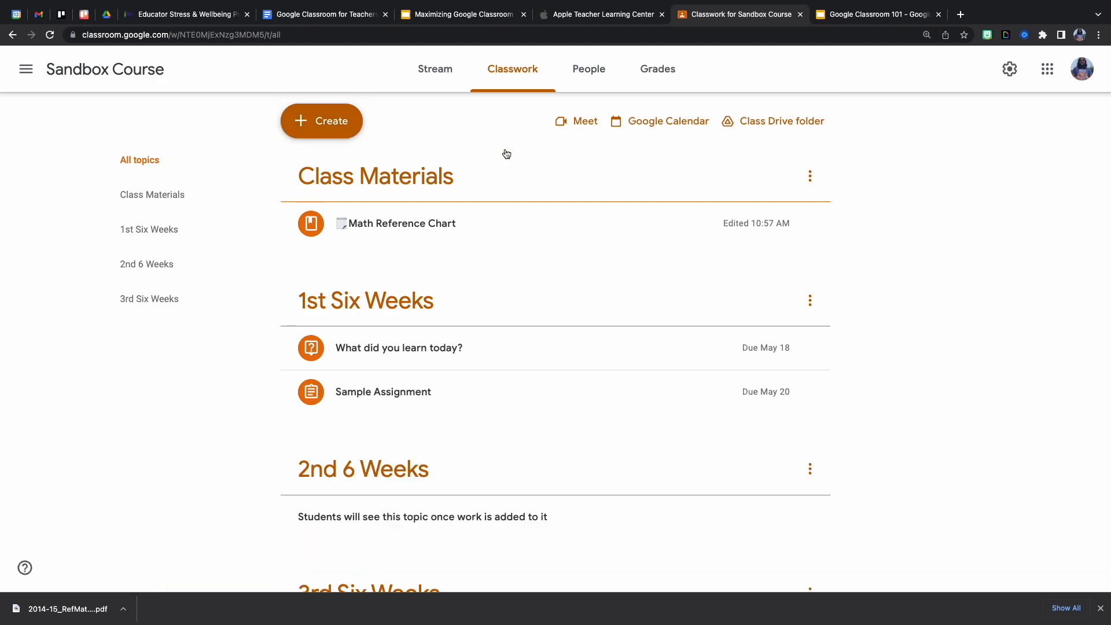
Create a quiz assignment titled "Sample Quiz" with the instructions "Please complete this quiz".
click(346, 127)
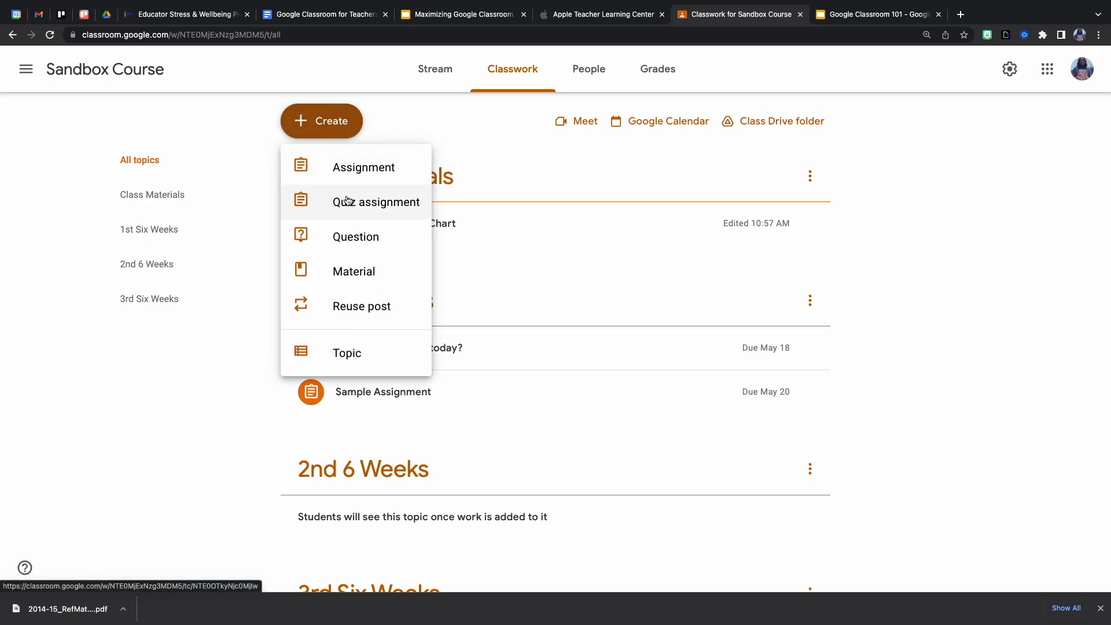
click(394, 212)
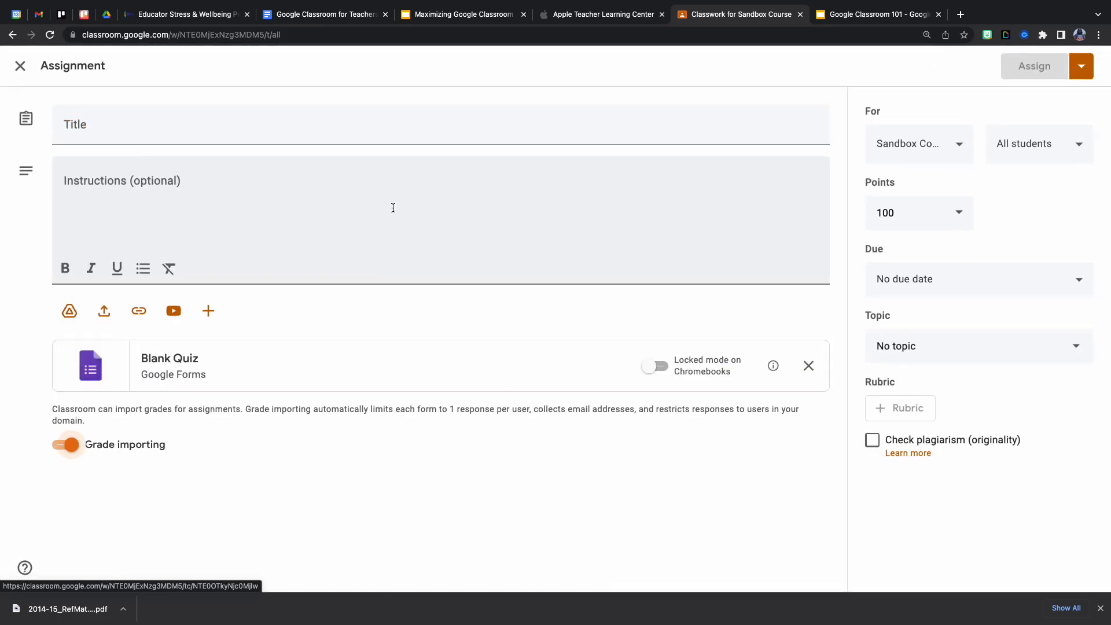
click(130, 112)
text(Sample Quiz)
click(130, 179)
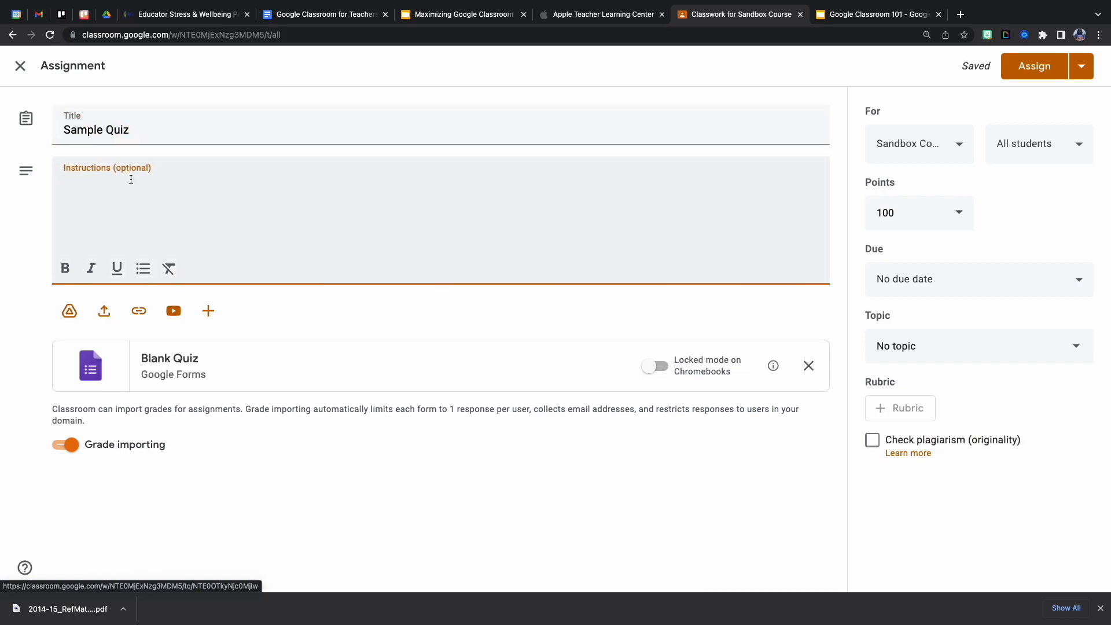
text(Please c)
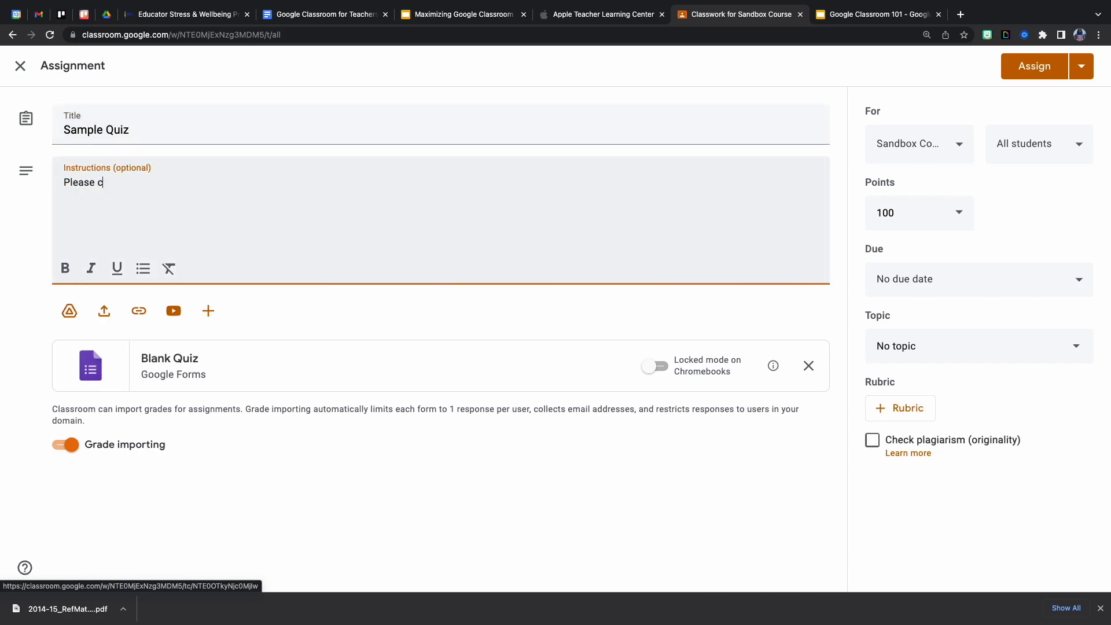
text(omplete this quiz)
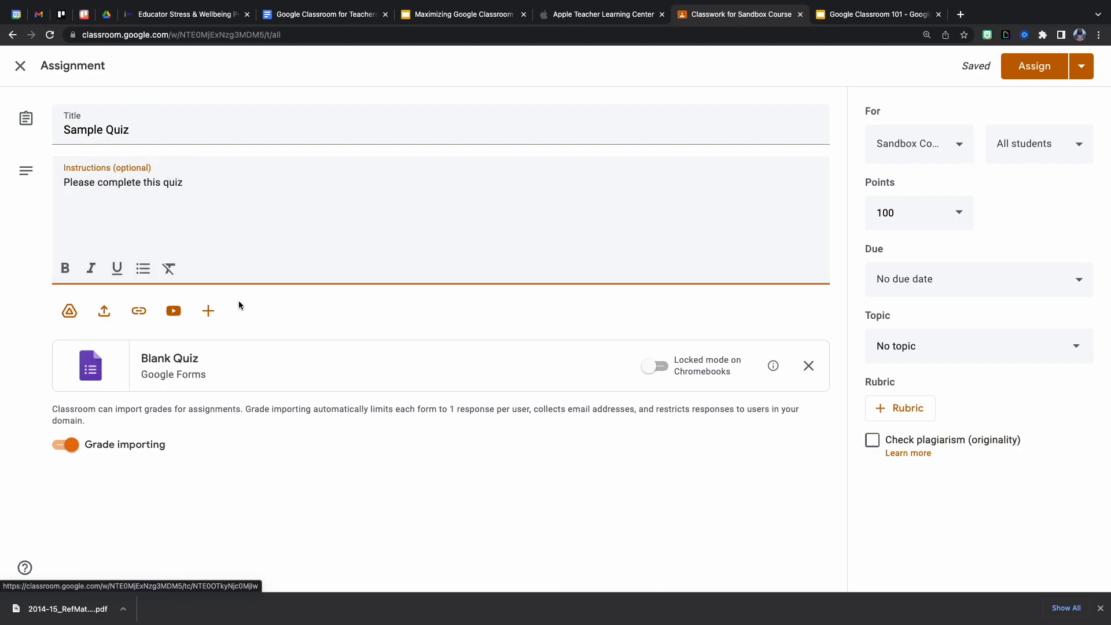
Open the attached Blank Quiz form, enter "Sample" as the first question and retitle the form "Sample Quiz".
click(180, 363)
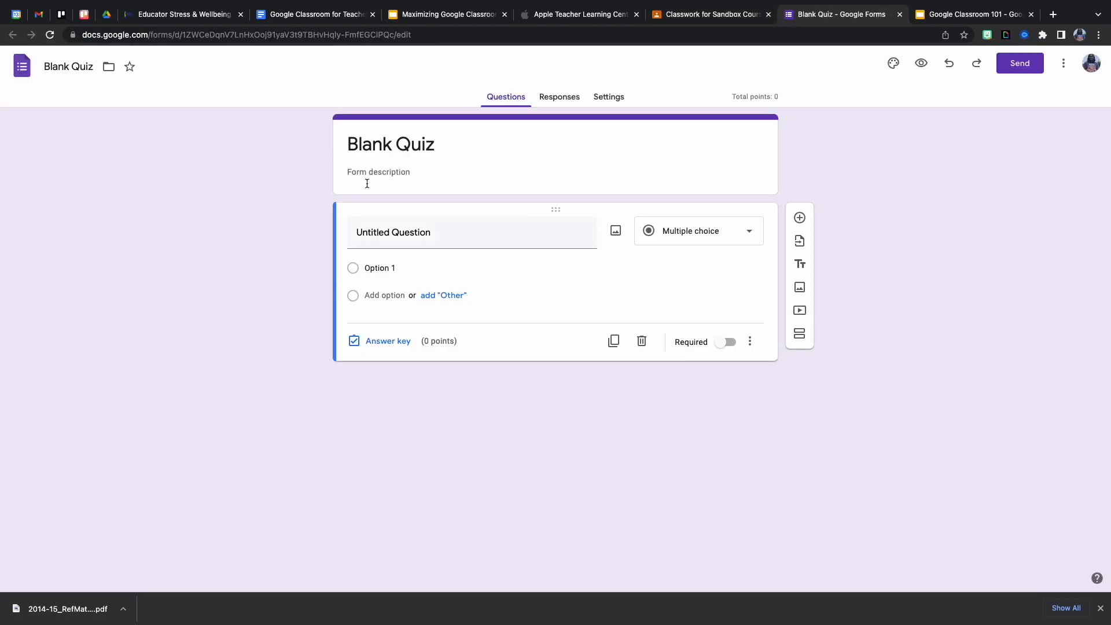
click(430, 236)
text(Sample)
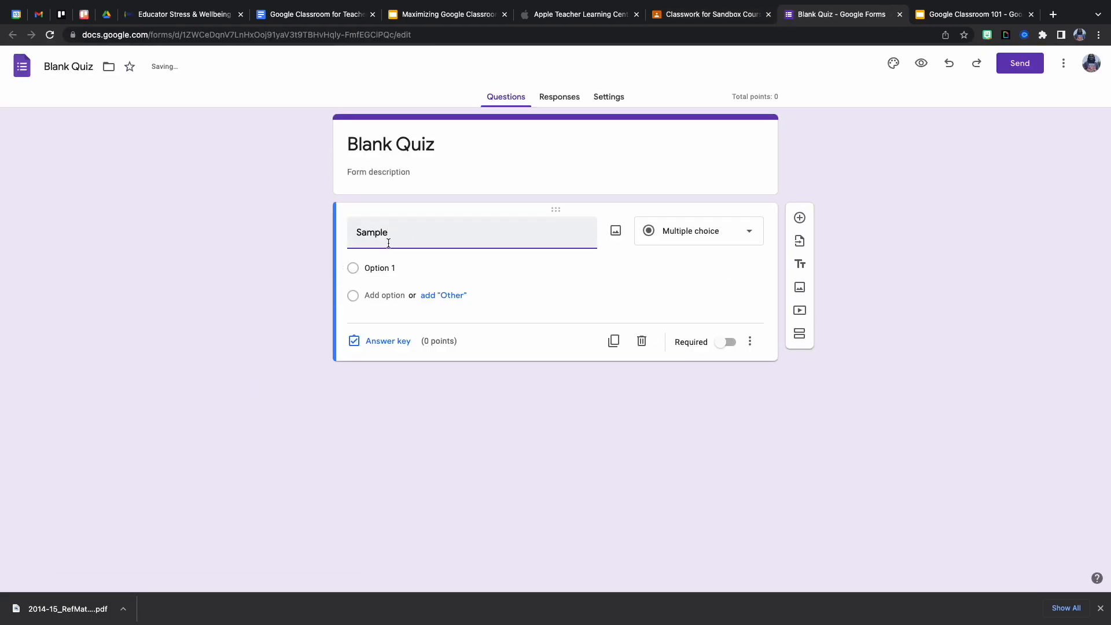
click(397, 144)
triple_click(397, 143)
text(Sample Quiz)
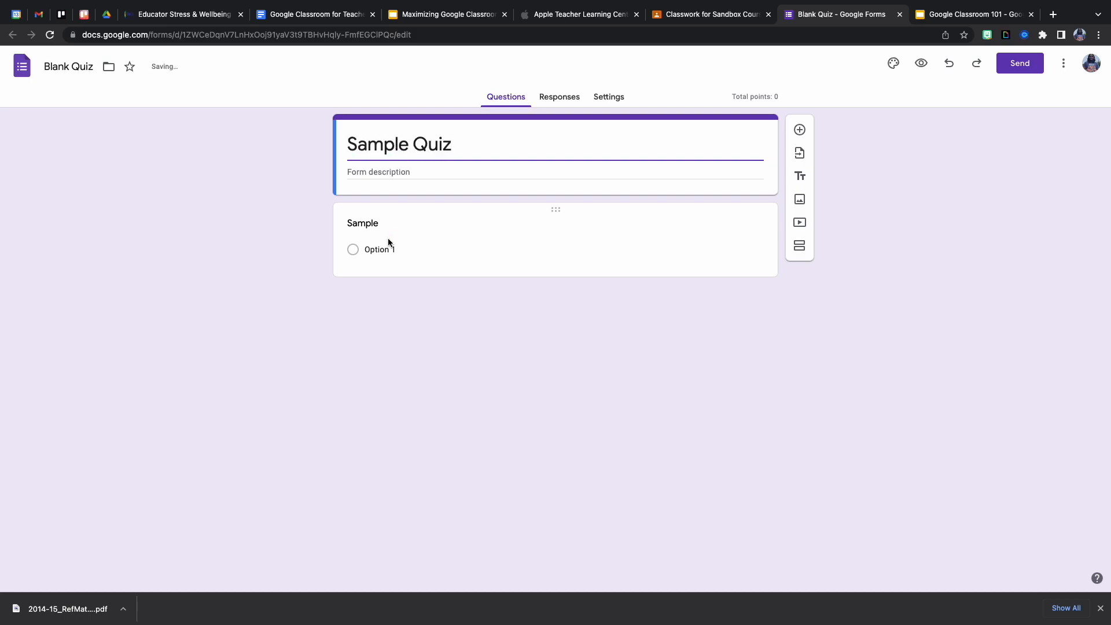
Add Option 2 and Option 3 to the multiple-choice question, and close the form to return to the assignment.
click(444, 241)
click(355, 295)
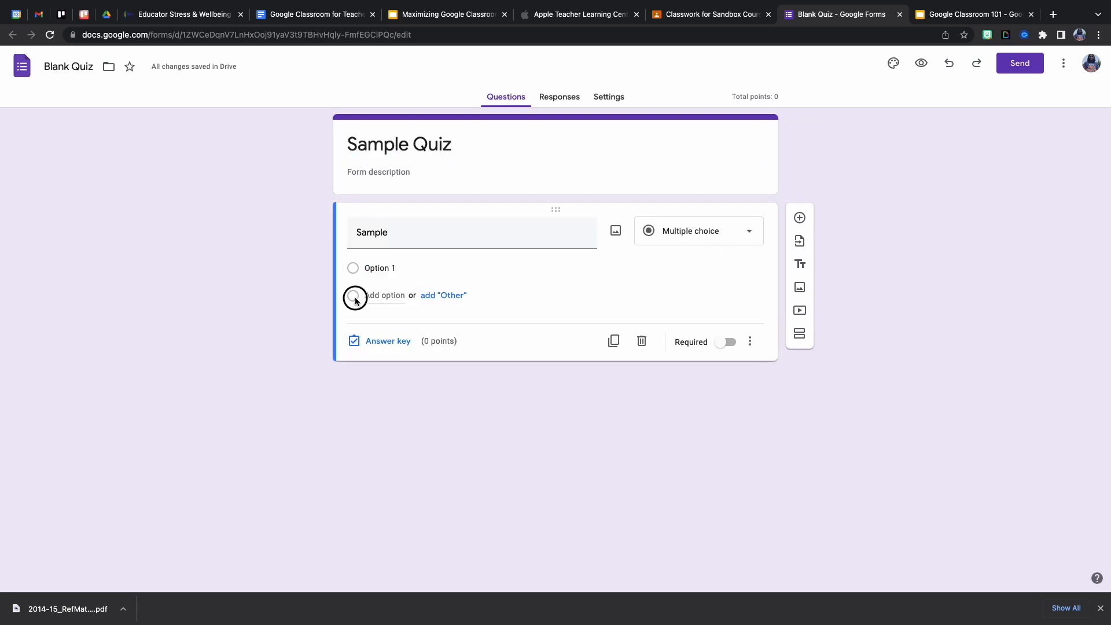
click(384, 296)
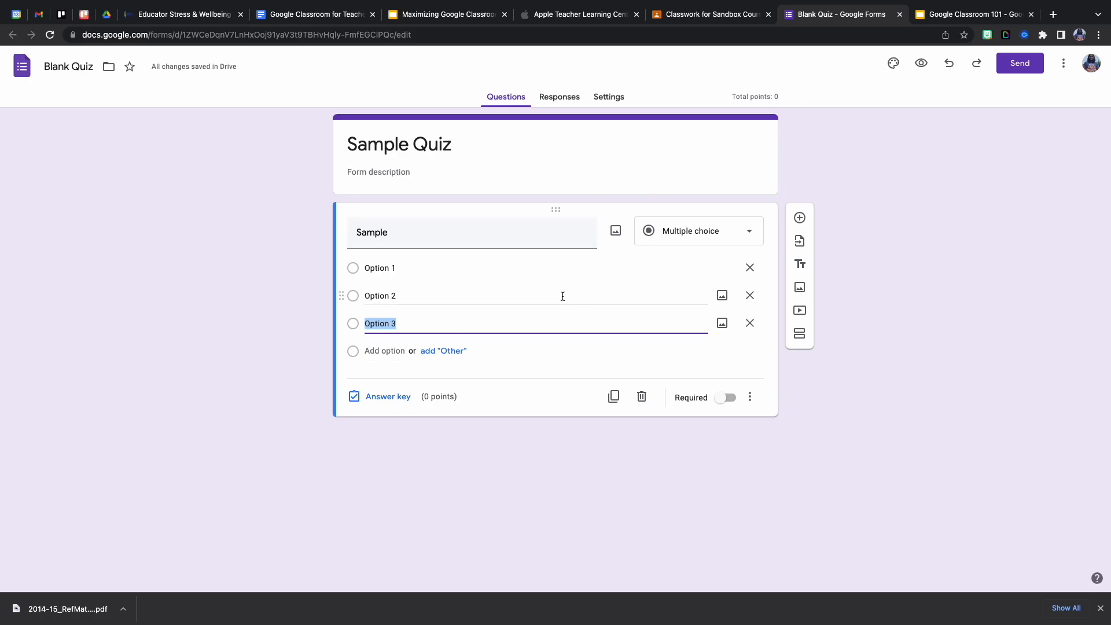
click(900, 14)
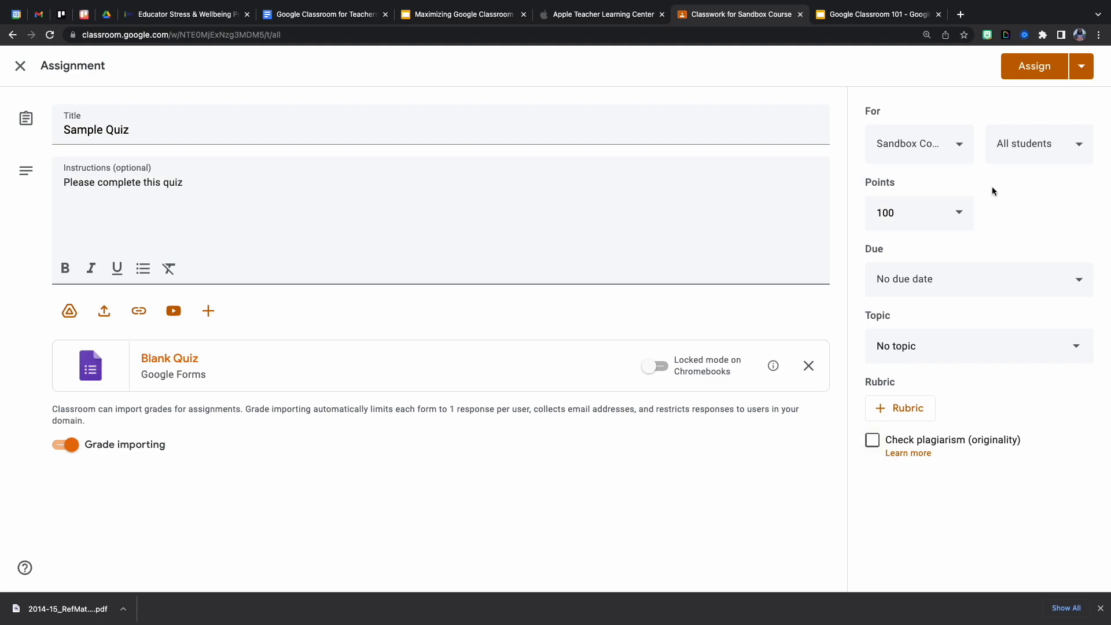
Set the quiz assignment's due date to May 17, 2022.
click(949, 294)
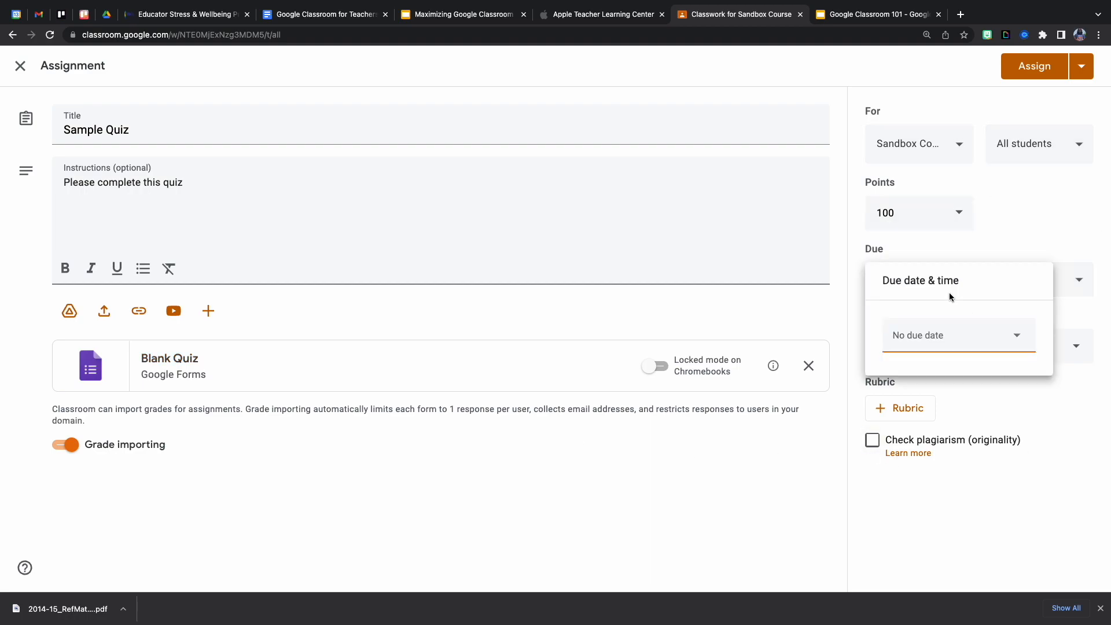
click(959, 337)
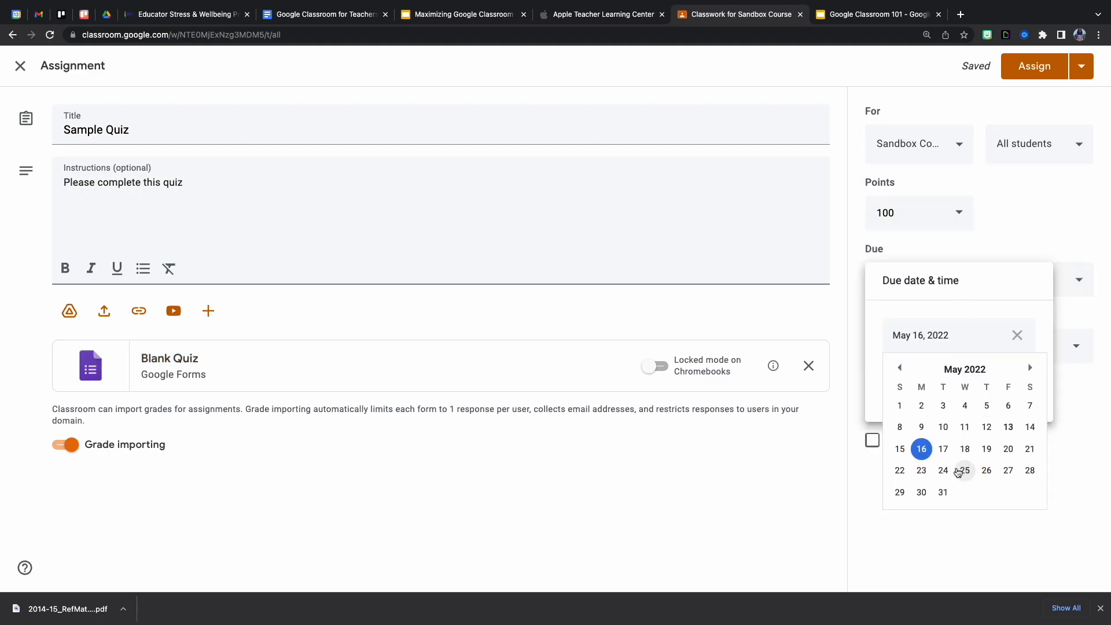
click(943, 449)
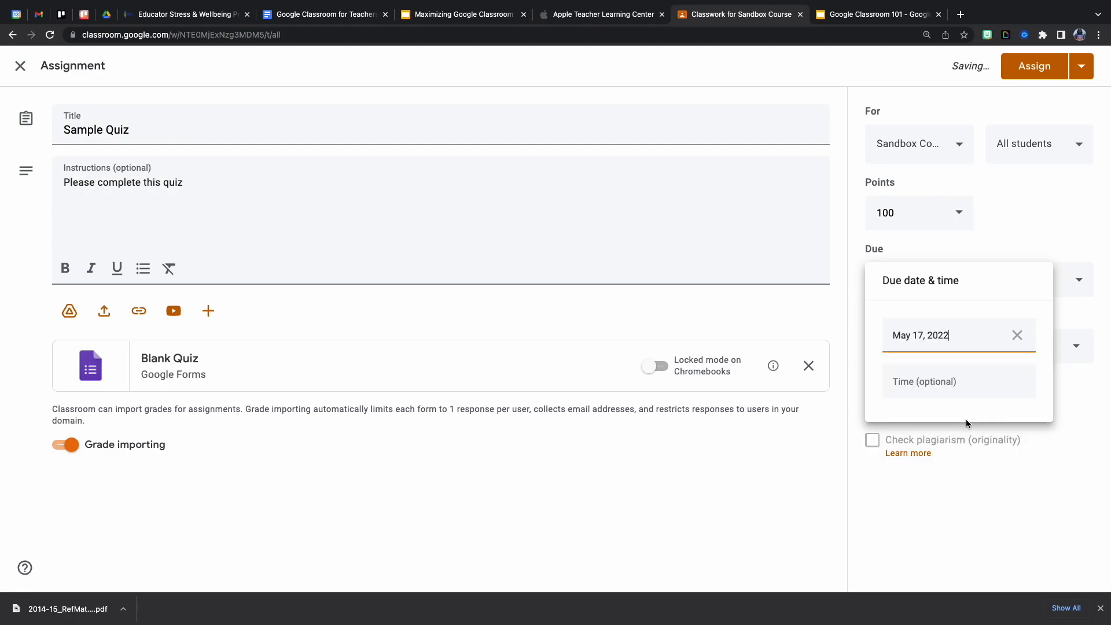
click(1010, 245)
Place the quiz in the 1st Six Weeks topic and assign it to the class immediately.
click(955, 353)
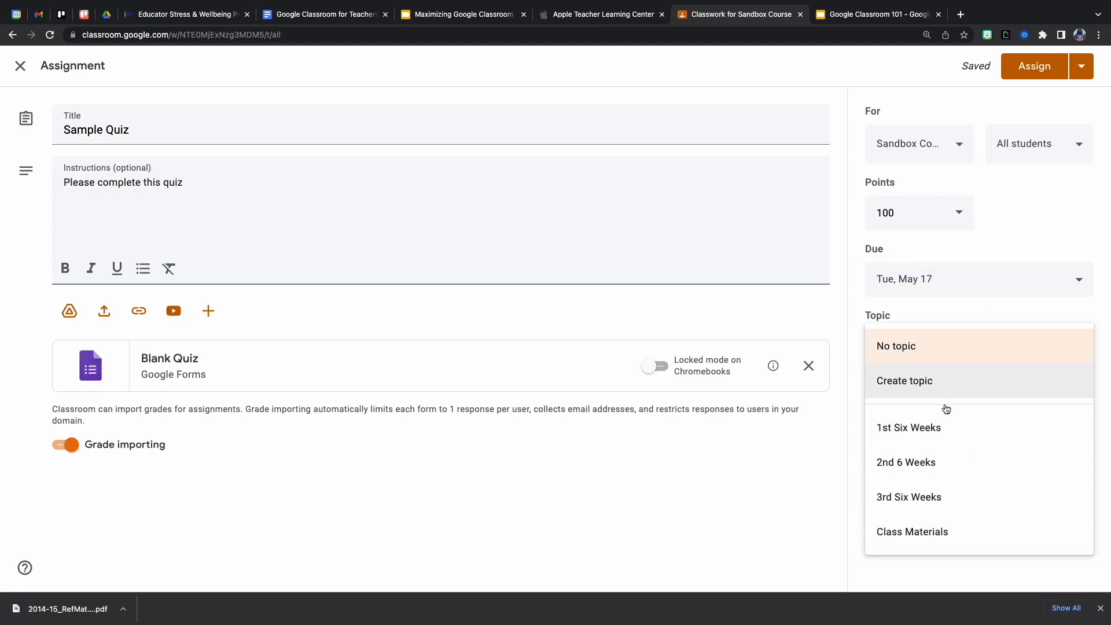
click(942, 436)
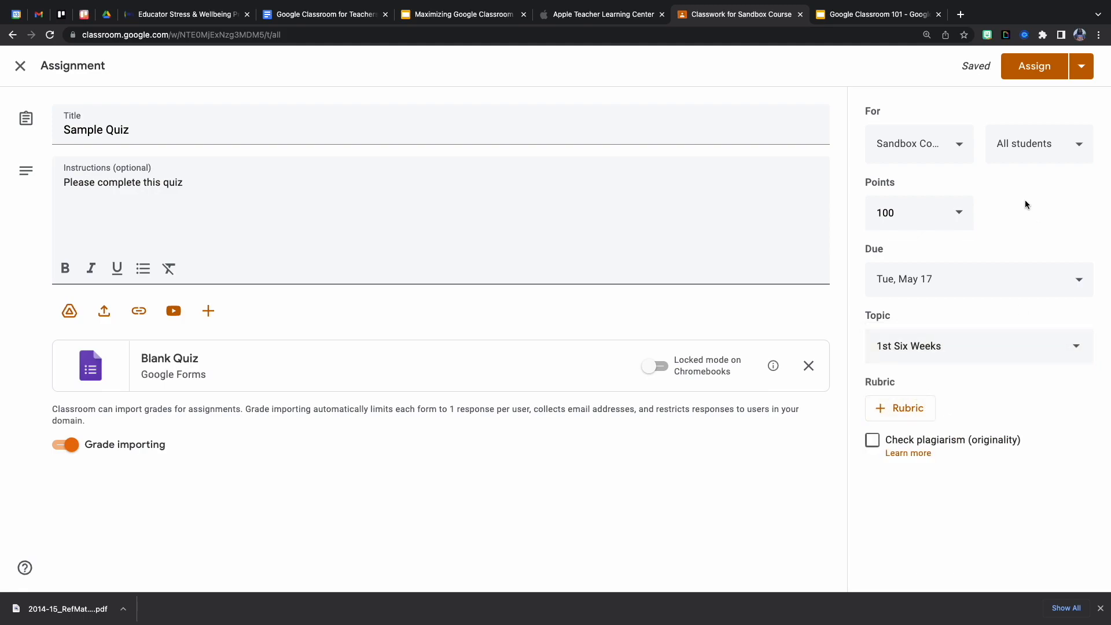
click(1081, 65)
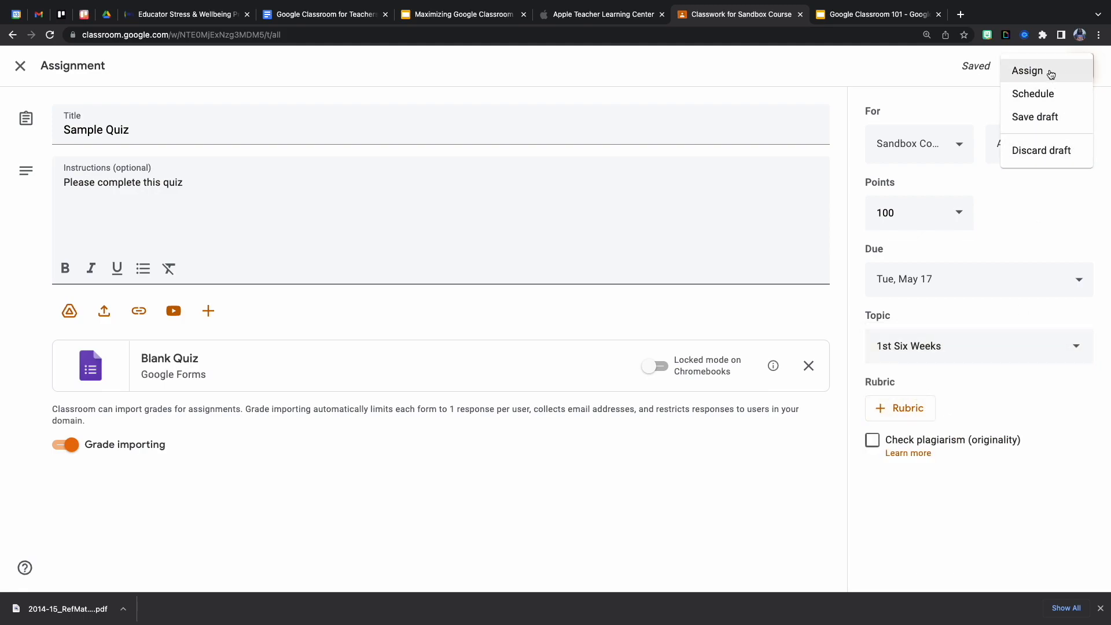
click(1046, 80)
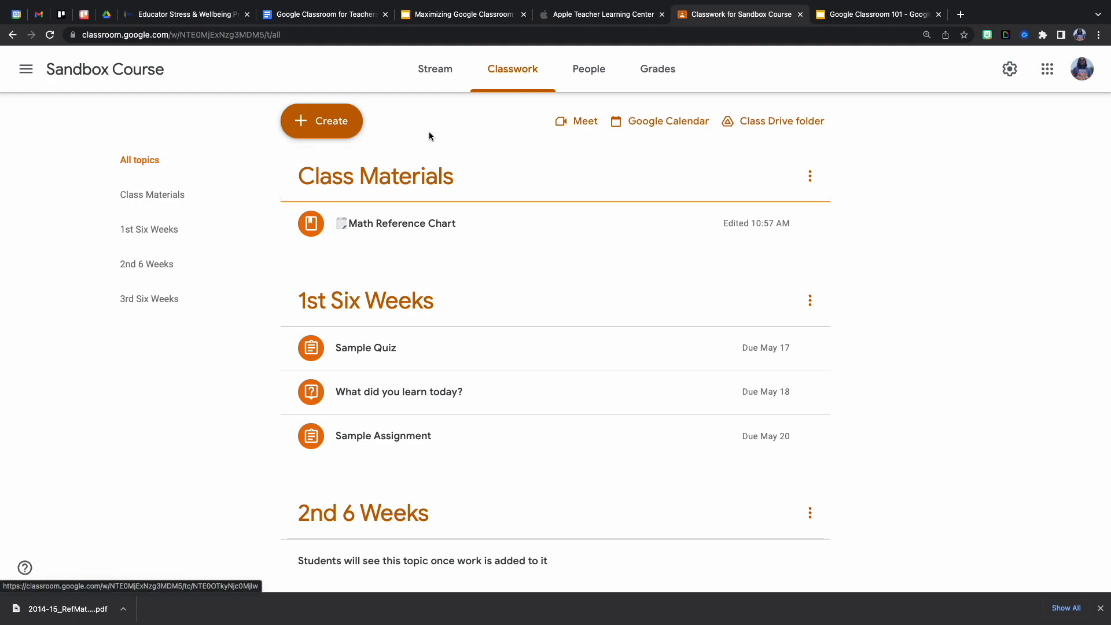
Create a regular assignment titled "Sample #2" with the instructions "Place really good instructions here".
click(346, 131)
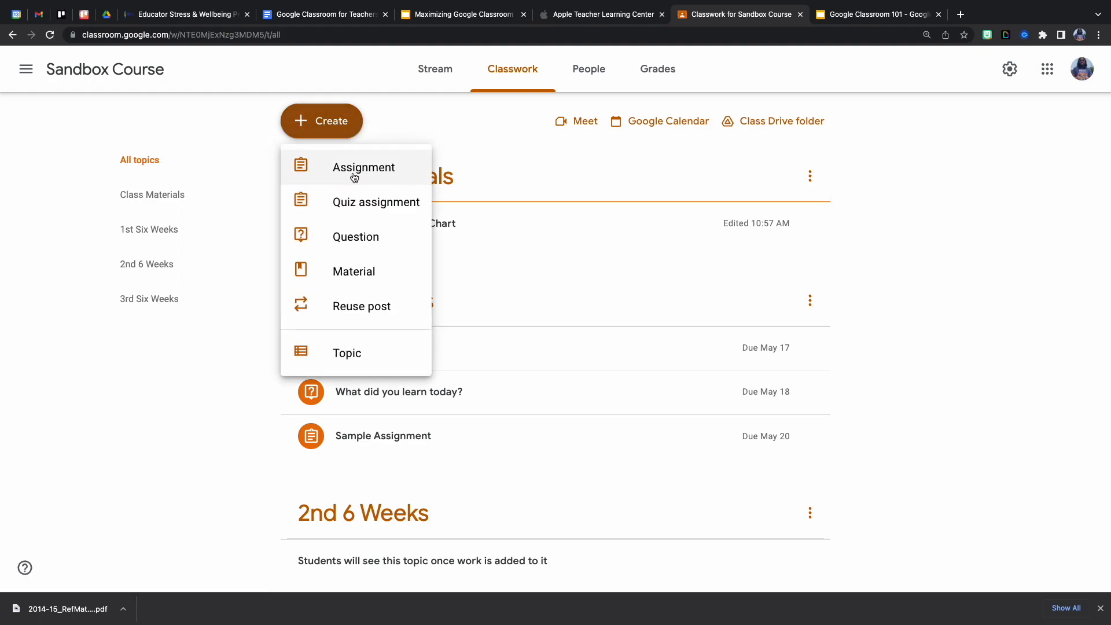
click(374, 174)
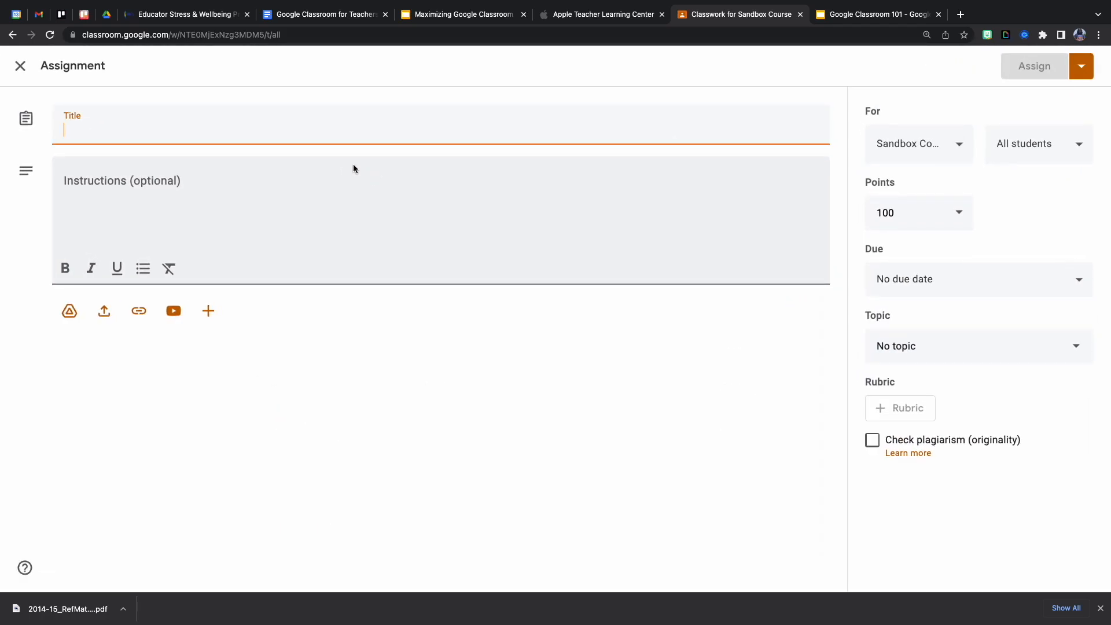
text(Sa)
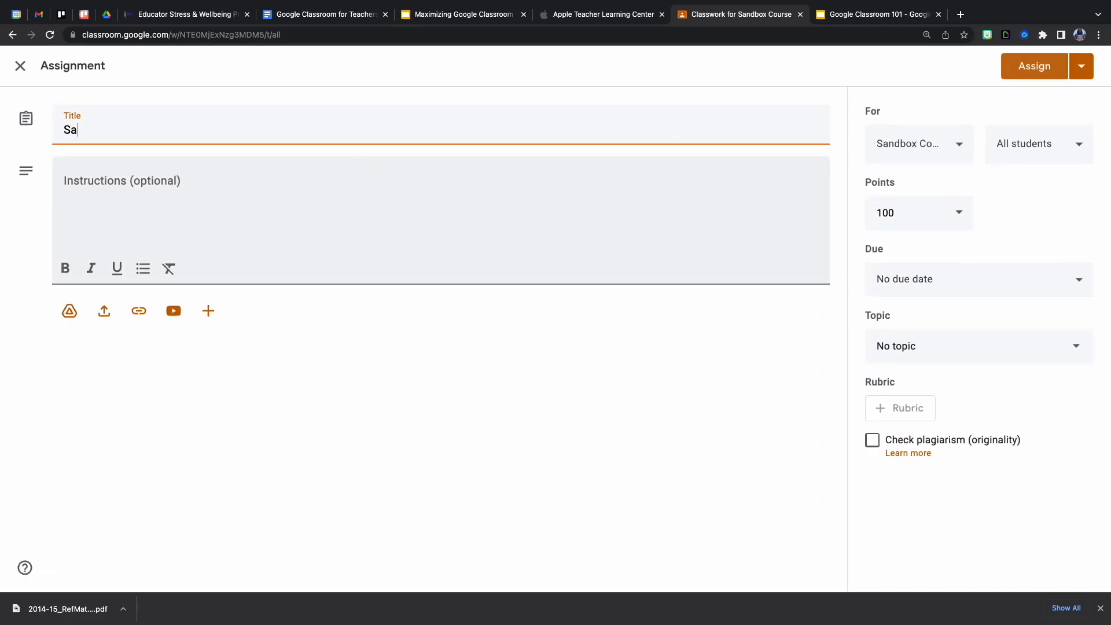
text(mple #2)
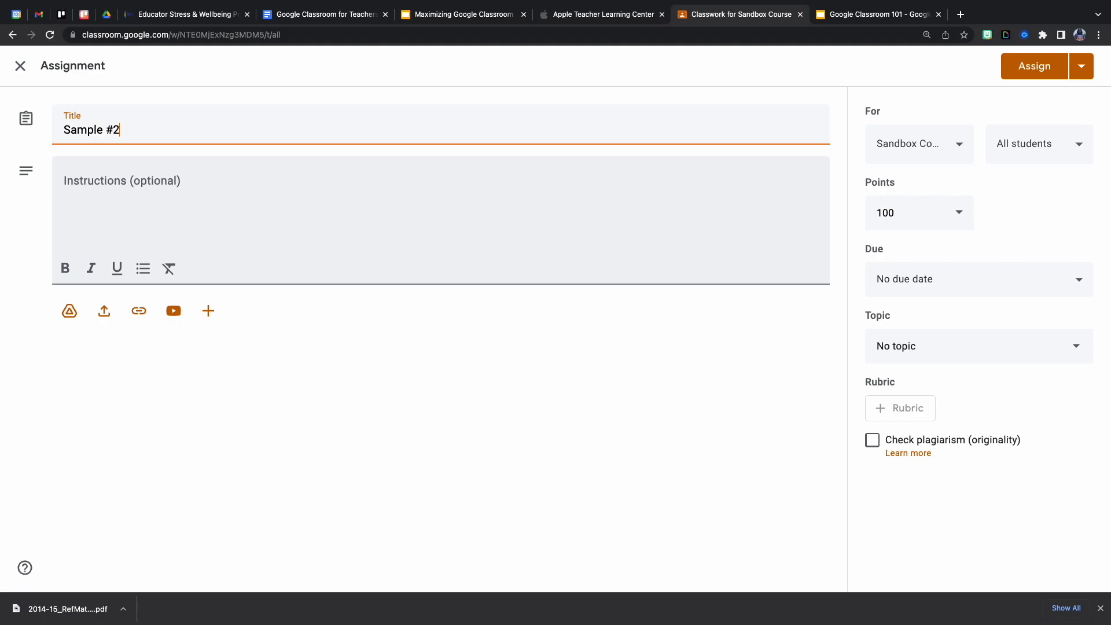
click(240, 193)
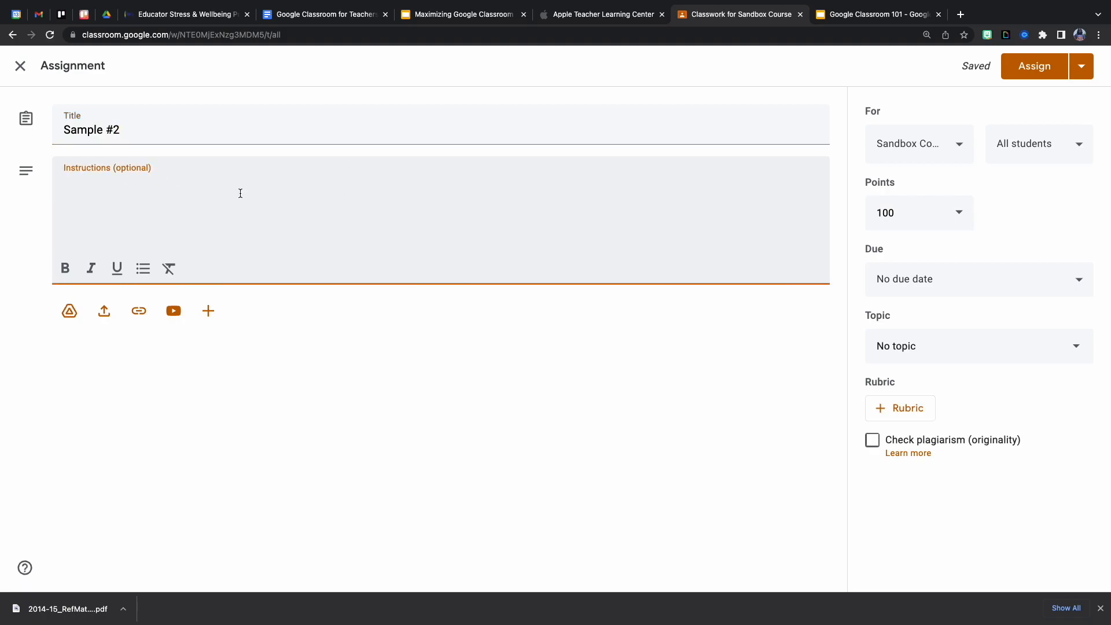
text(Place really good i)
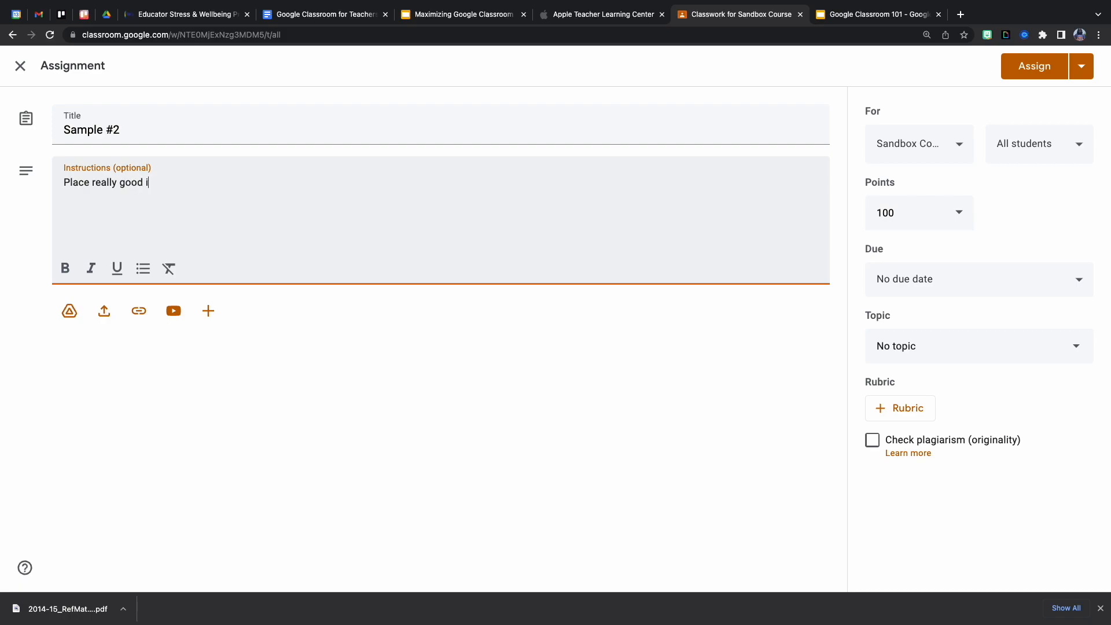
text(nstructions here)
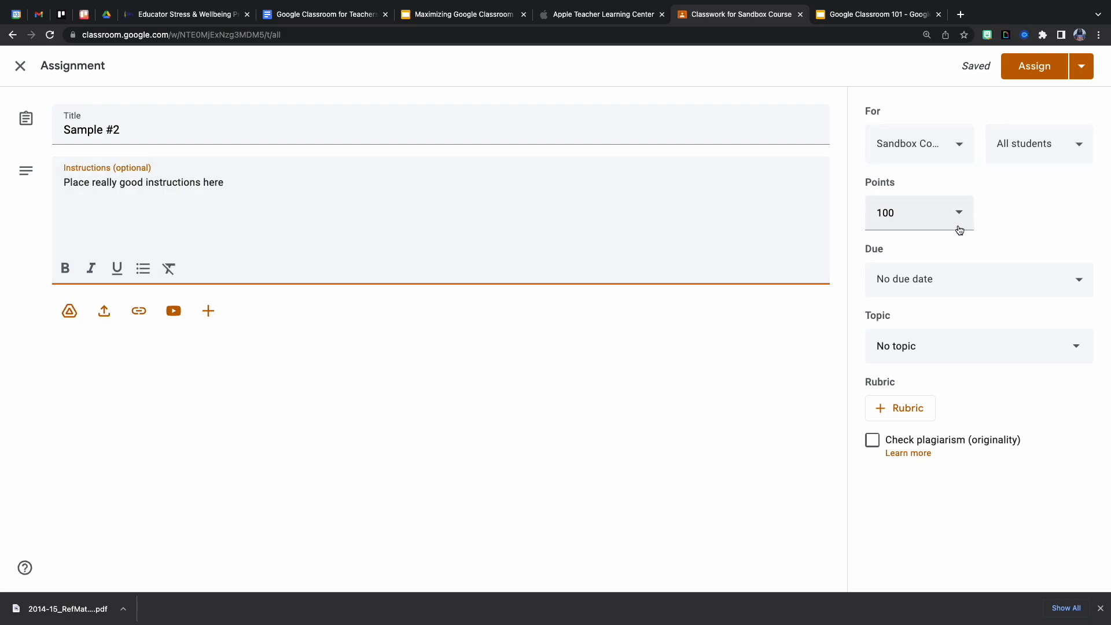
Set the Sample #2 assignment's due date to May 16, 2022.
click(944, 290)
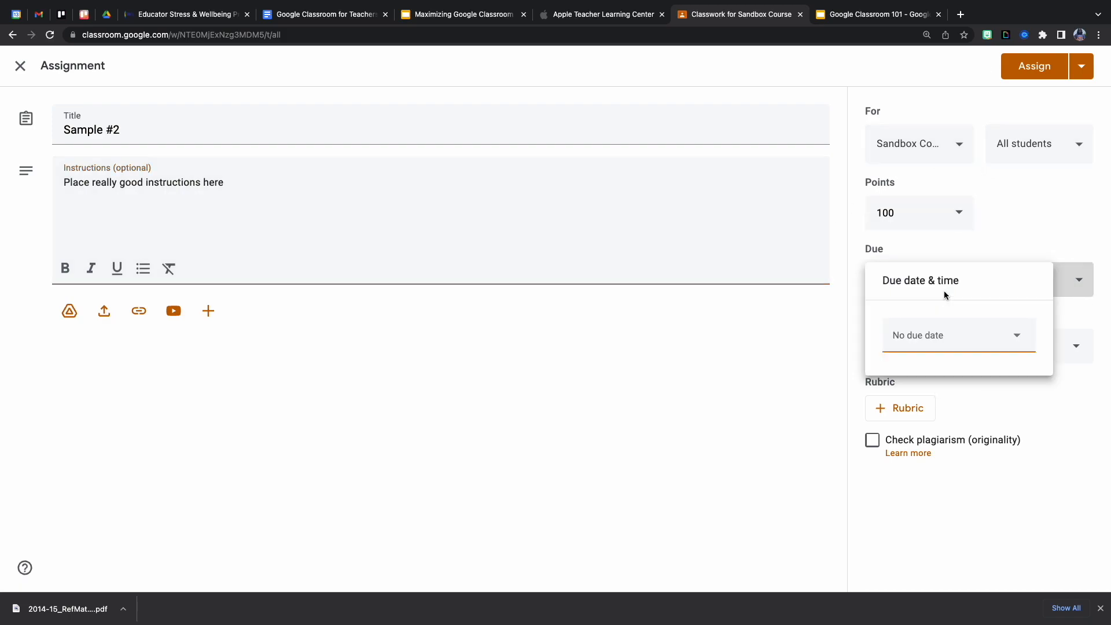
click(955, 333)
click(923, 449)
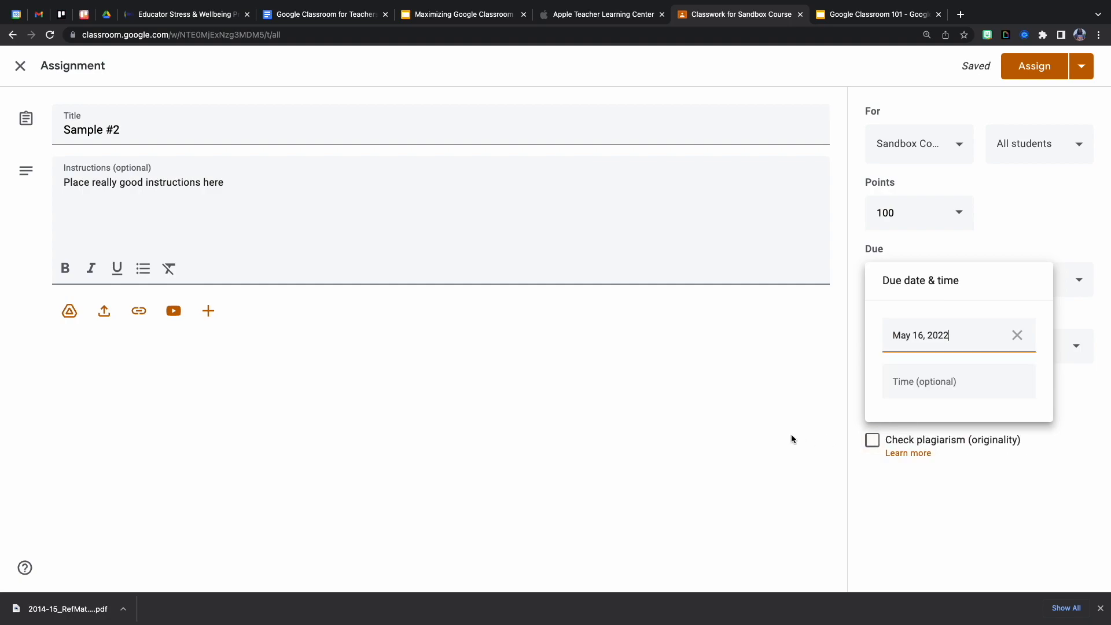
click(498, 327)
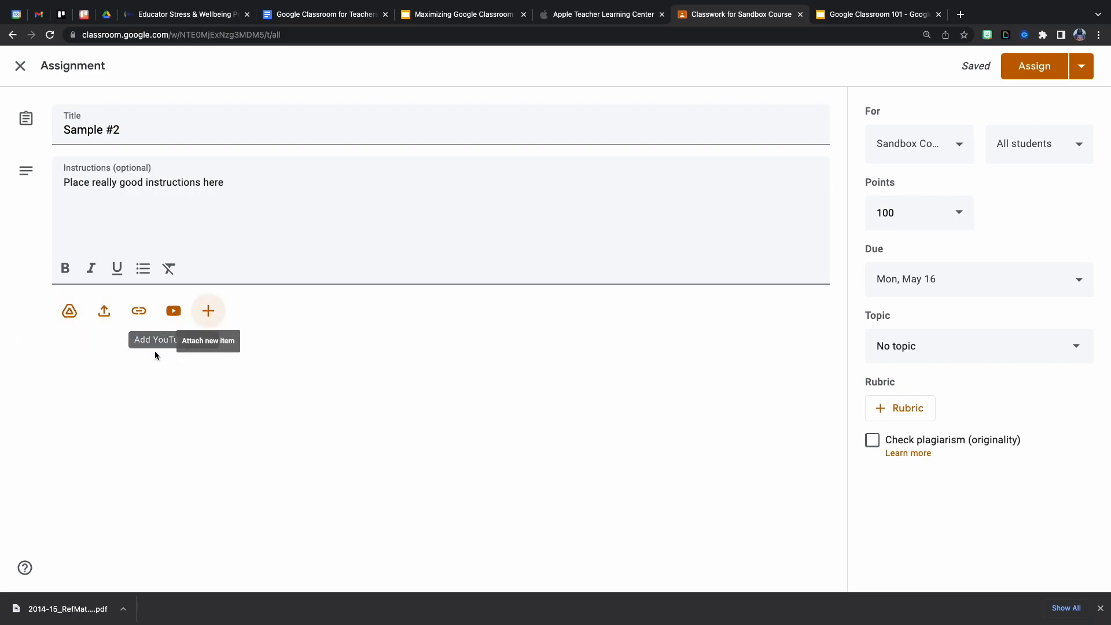
Attach the Testing FAQ document from Google Drive to the assignment and dismiss the sharing settings notice.
click(68, 319)
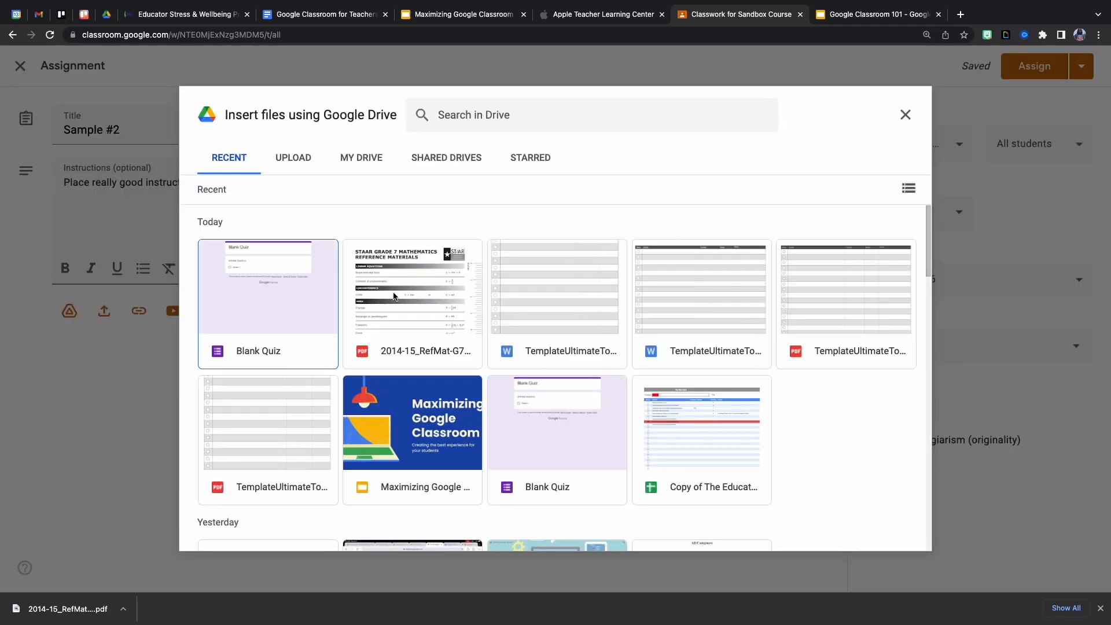
scroll(394, 297, down, 2)
scroll(393, 296, down, 5)
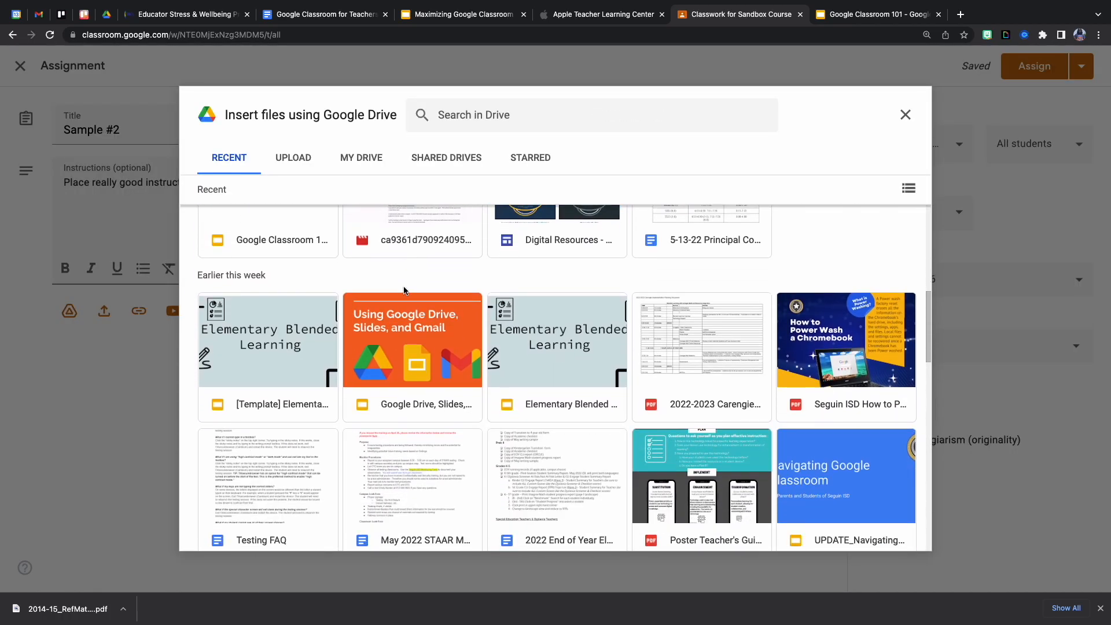
scroll(404, 291, down, 9)
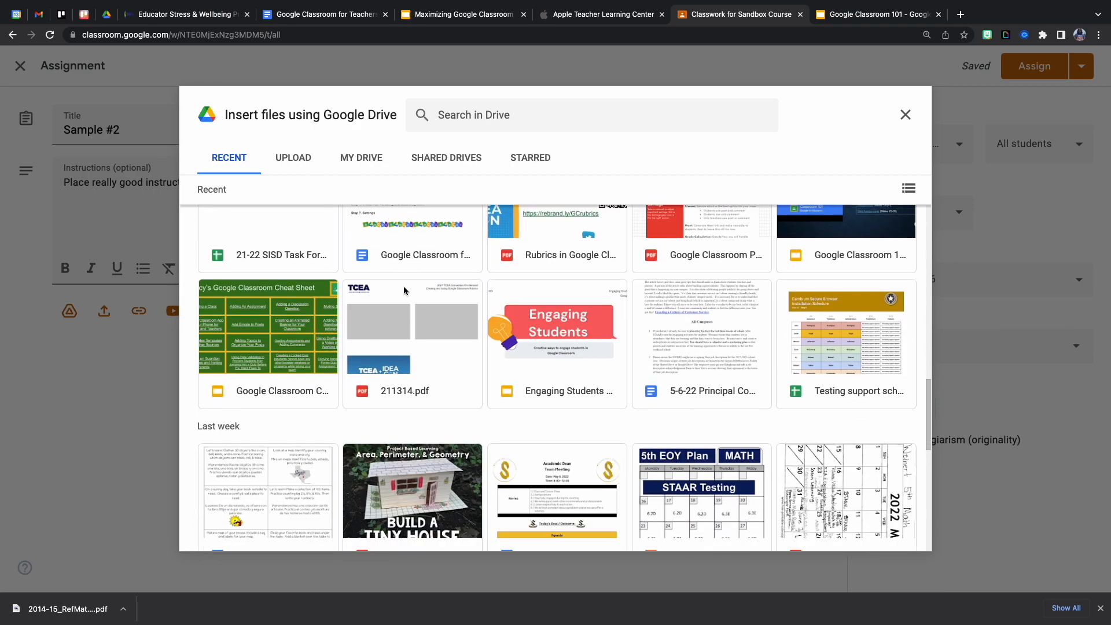
scroll(404, 291, down, 1)
scroll(404, 291, up, 4)
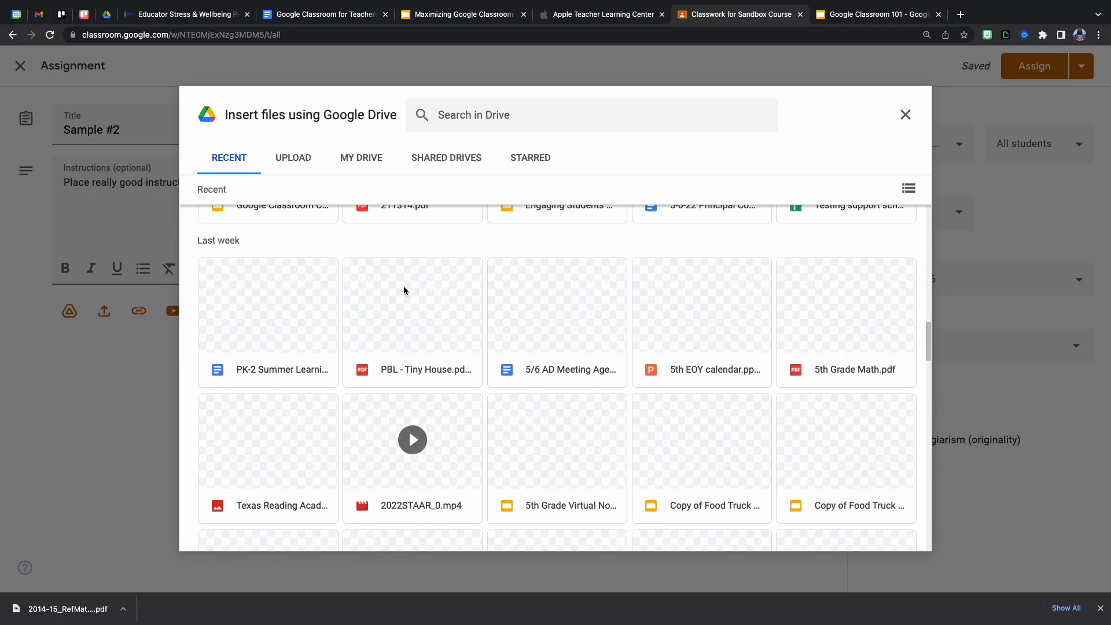
scroll(404, 285, up, 5)
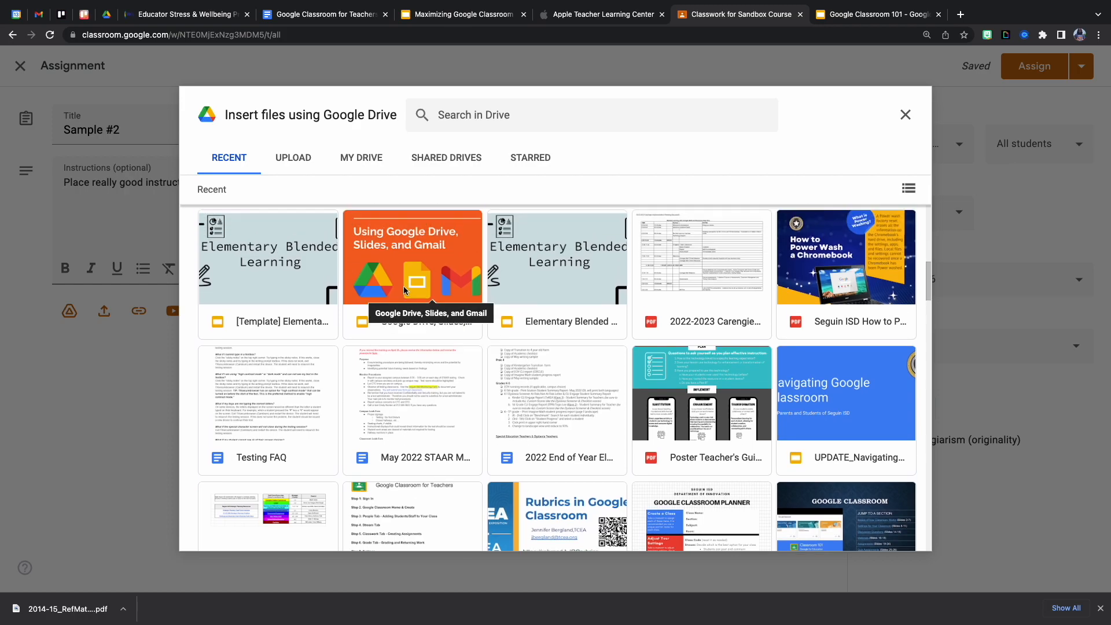
click(280, 392)
click(908, 533)
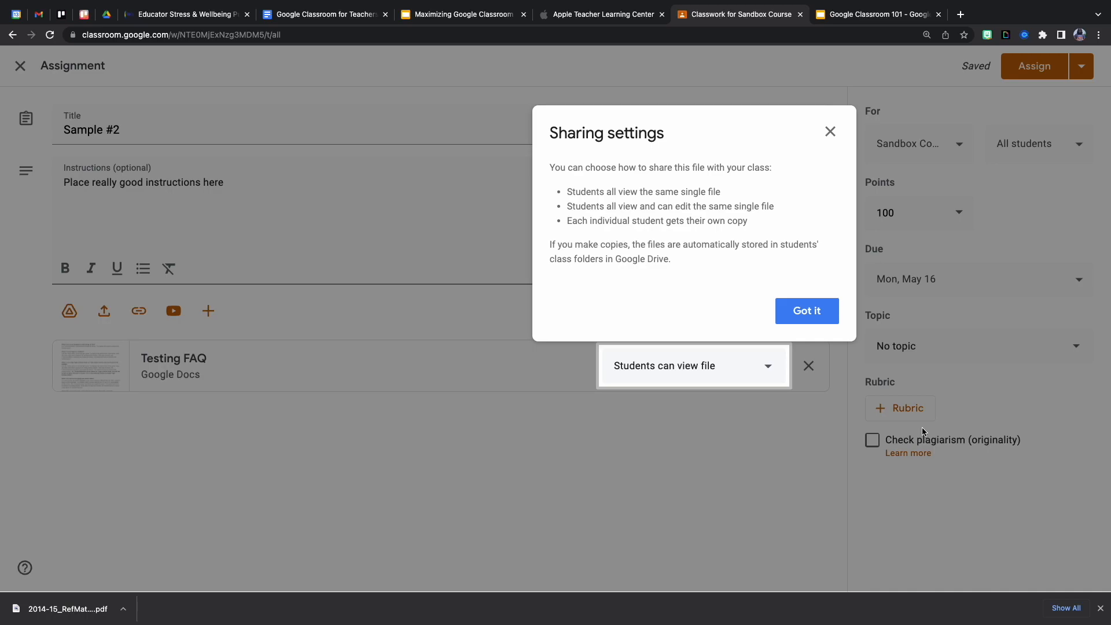
click(816, 309)
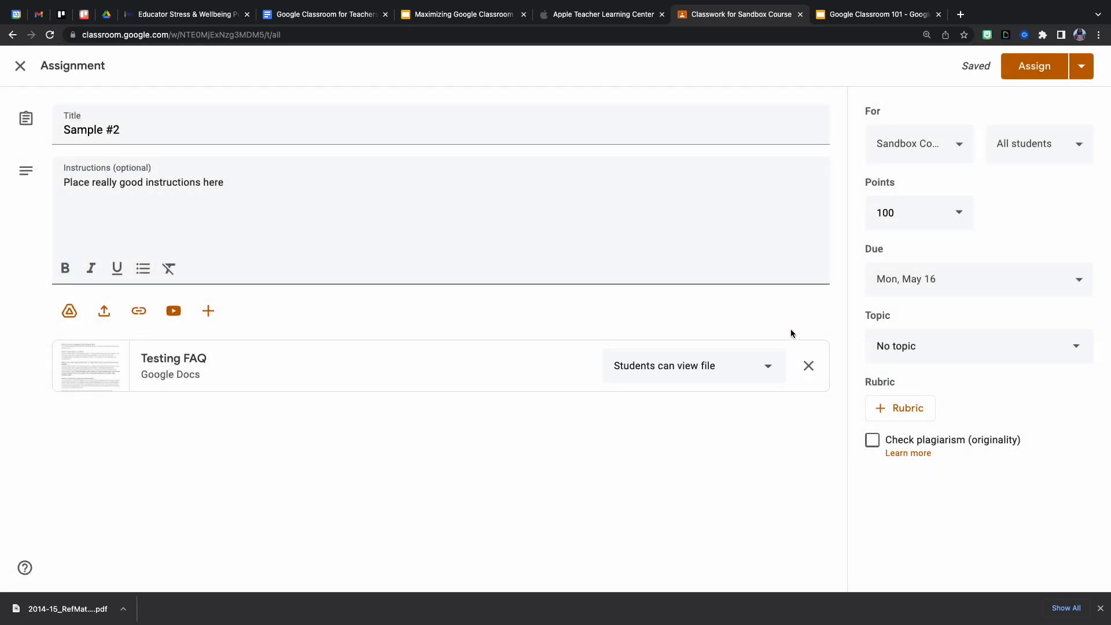
Switch the Testing FAQ attachment's access to "Make a copy for each student", to "Students can edit file", and back to "Students can view file".
click(760, 368)
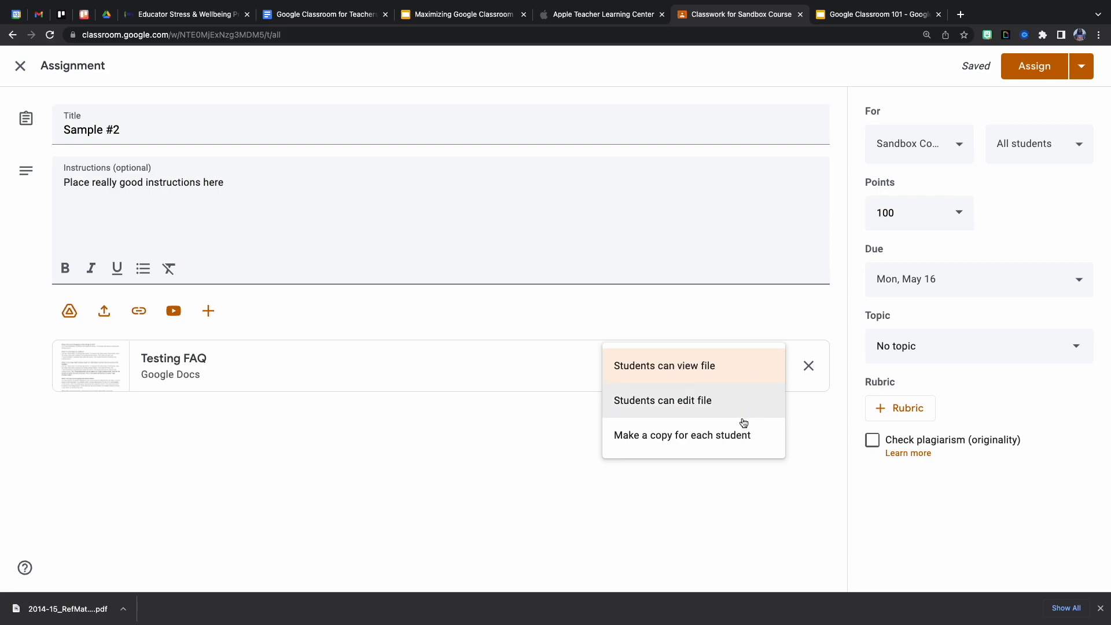
click(729, 436)
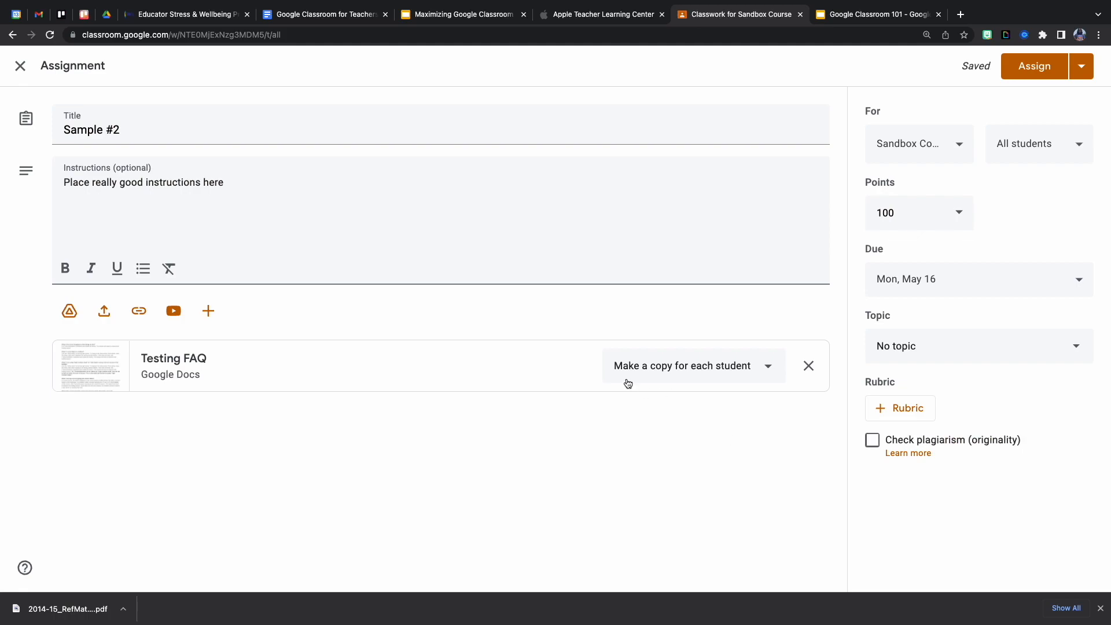
click(769, 368)
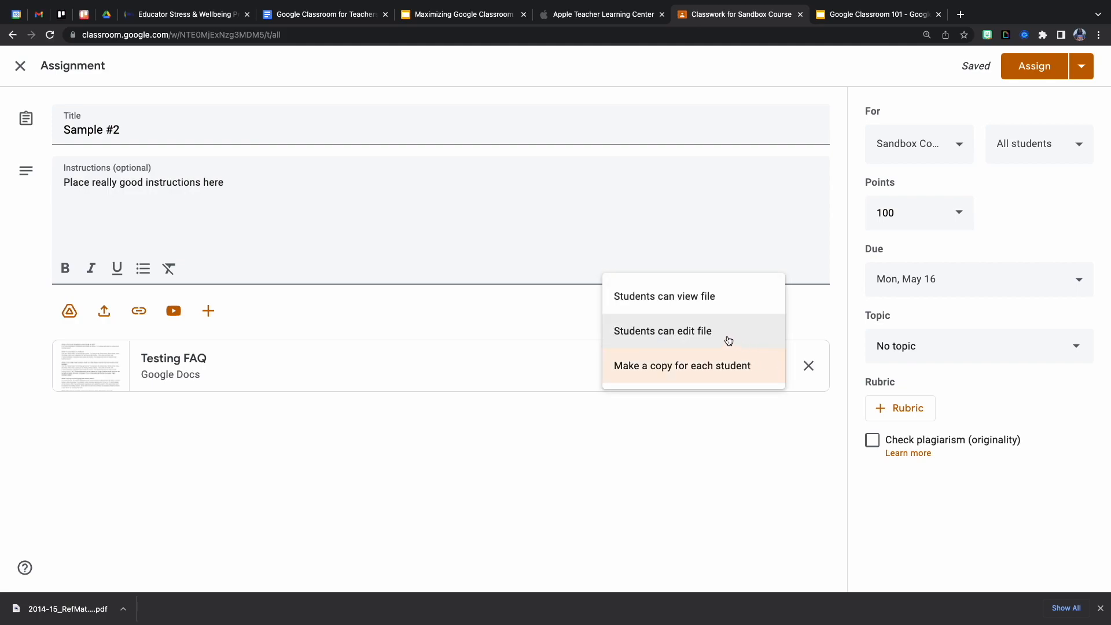
click(728, 341)
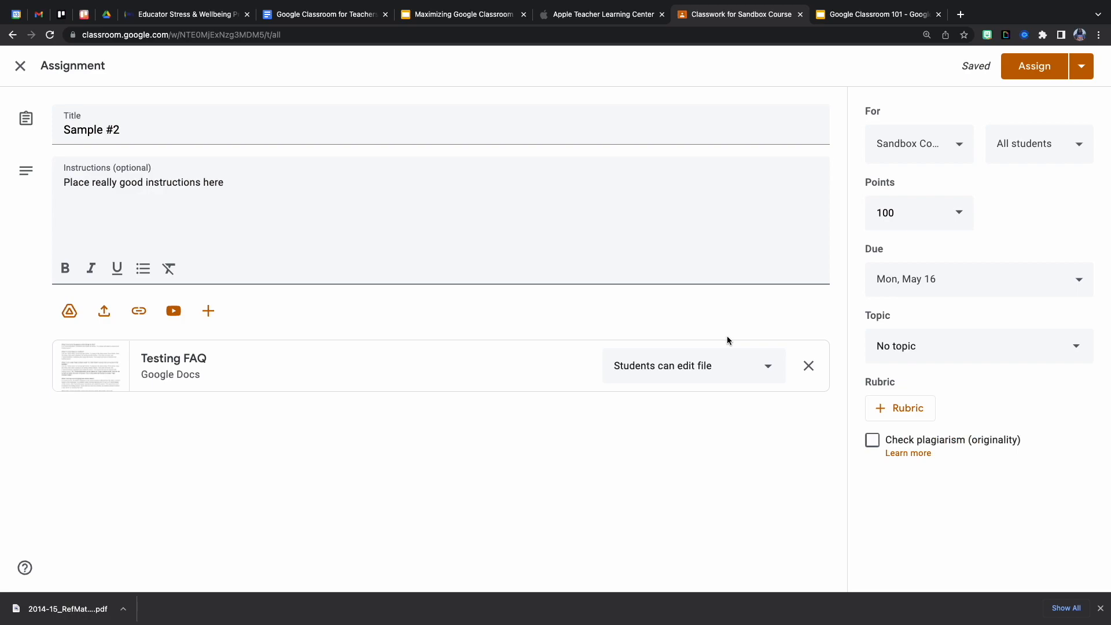
click(732, 363)
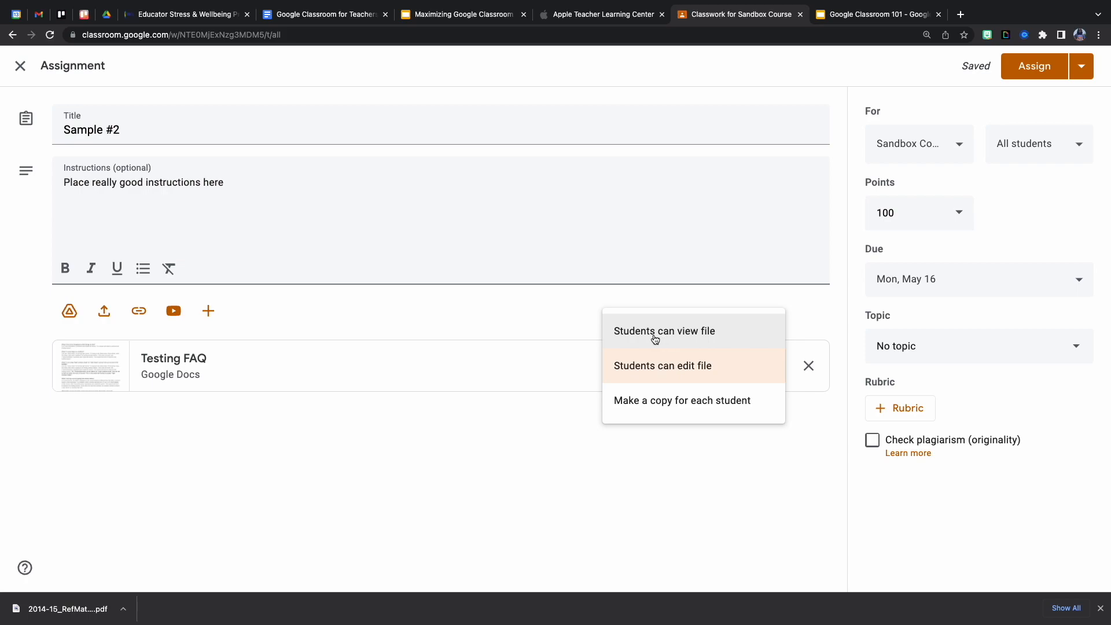
click(703, 331)
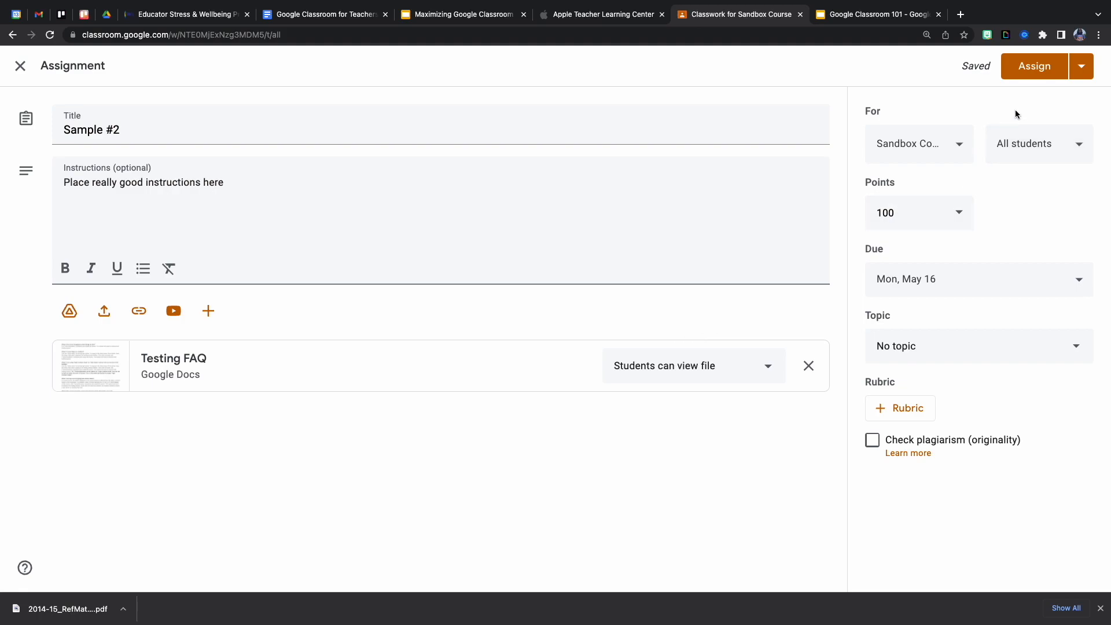
Assign Sample #2 to the class and move it to the start of the 1st Six Weeks topic.
click(1034, 76)
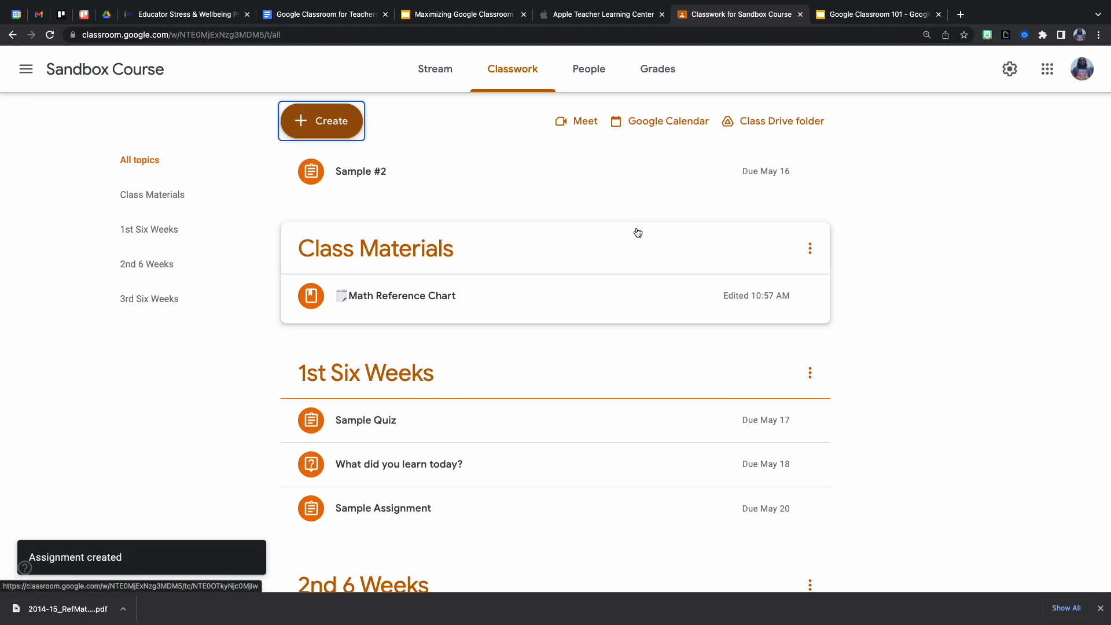
scroll(564, 217, down, 1)
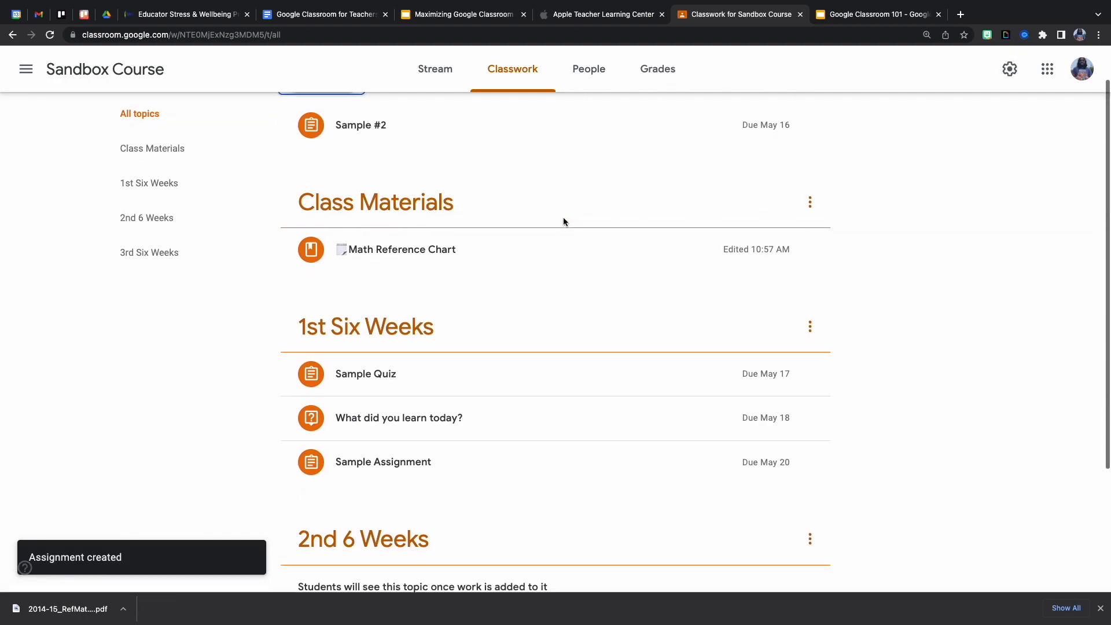
scroll(564, 221, up, 1)
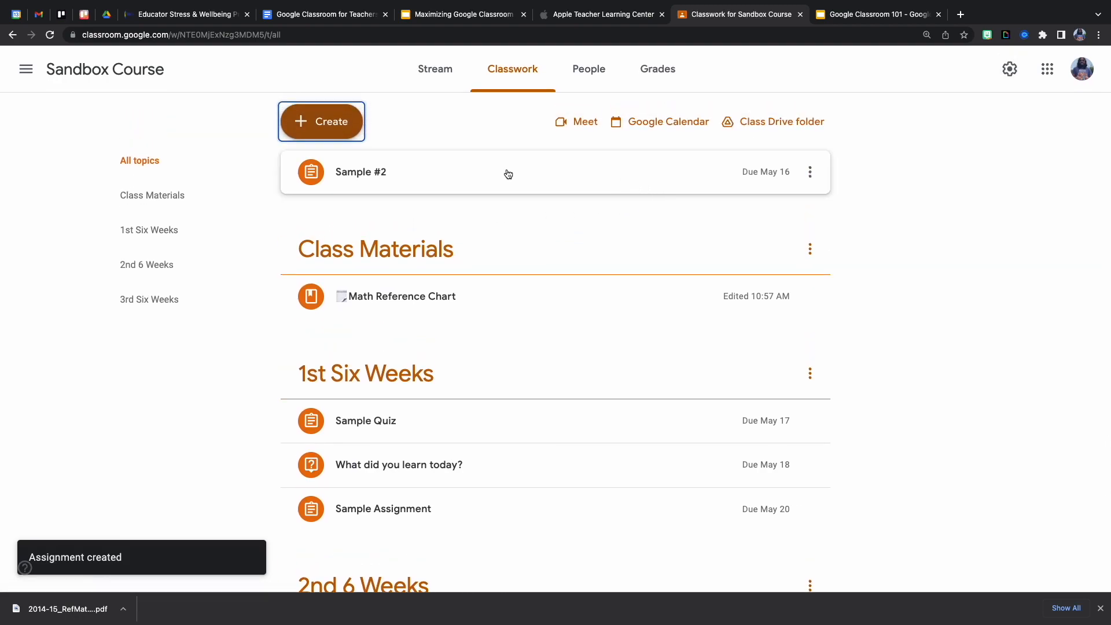
drag(422, 183, 428, 394)
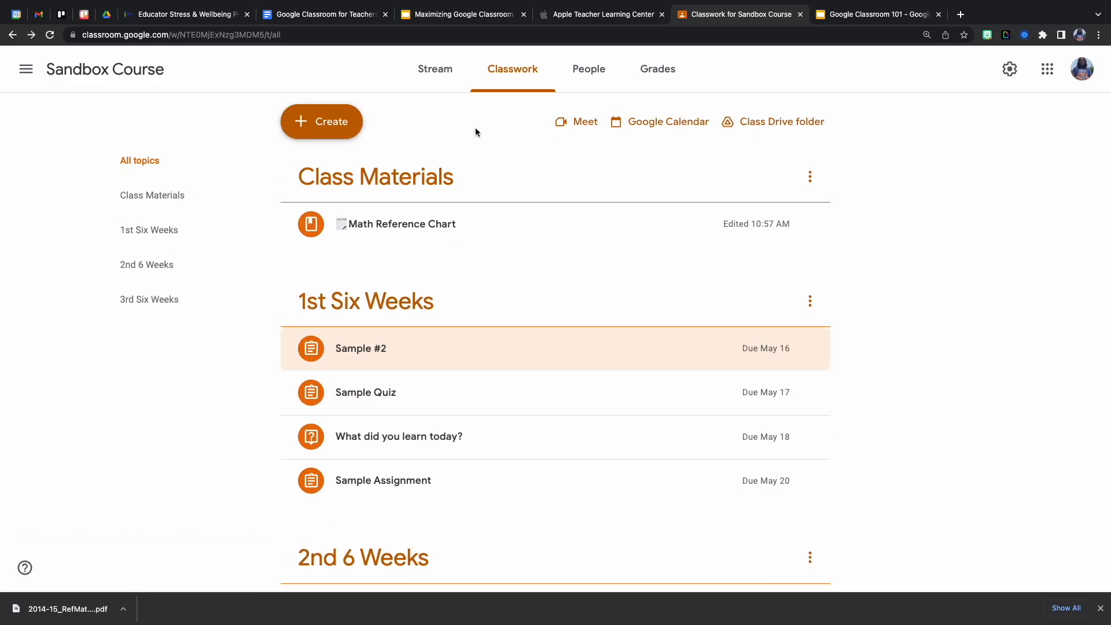
Reuse the Sample Quiz post from Sandbox Course without new attachment copies, placing it in the 2nd 6 Weeks topic.
click(337, 126)
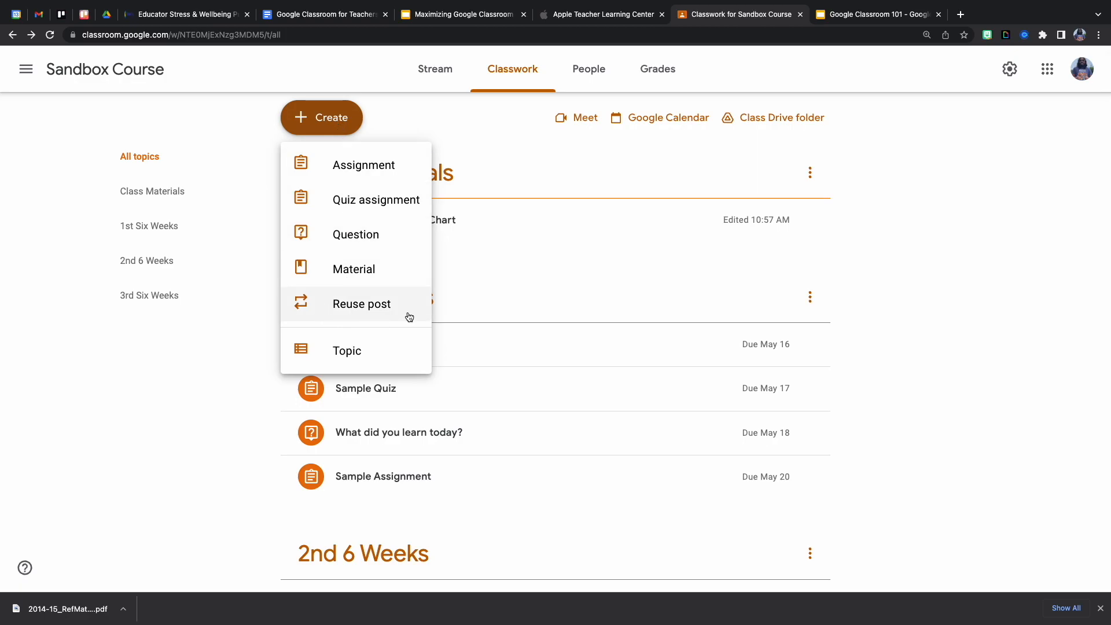
click(378, 311)
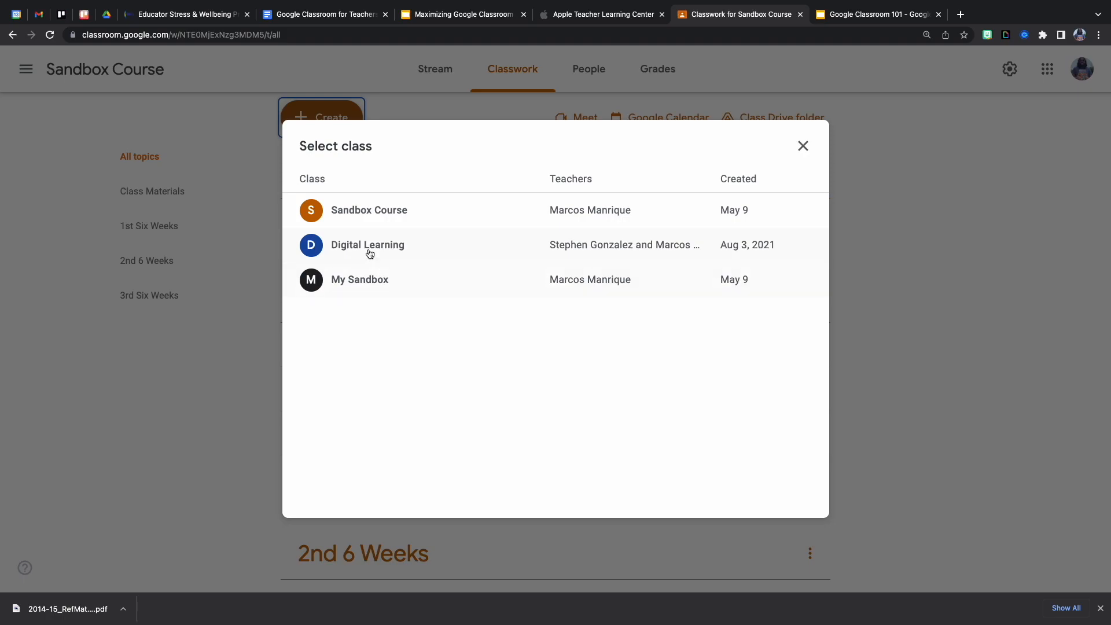
click(365, 213)
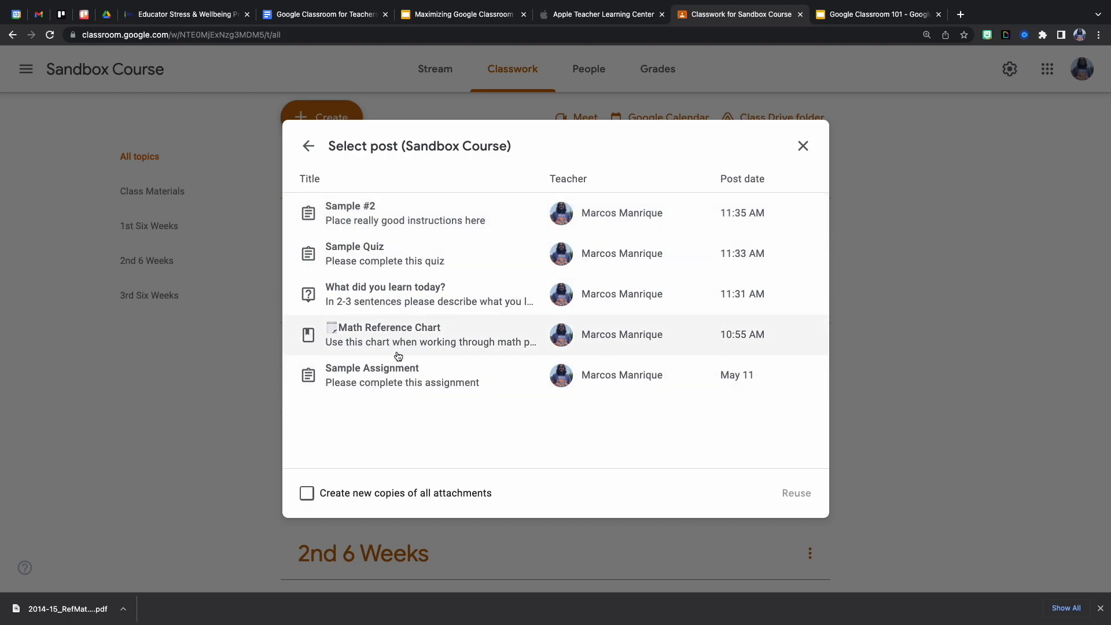
click(384, 256)
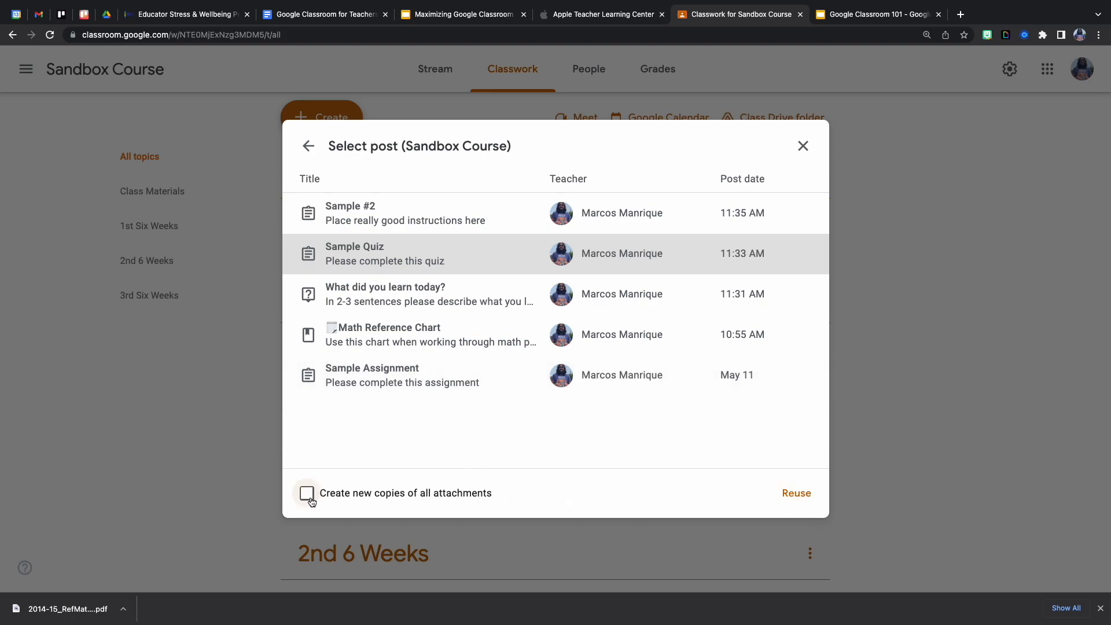
click(805, 495)
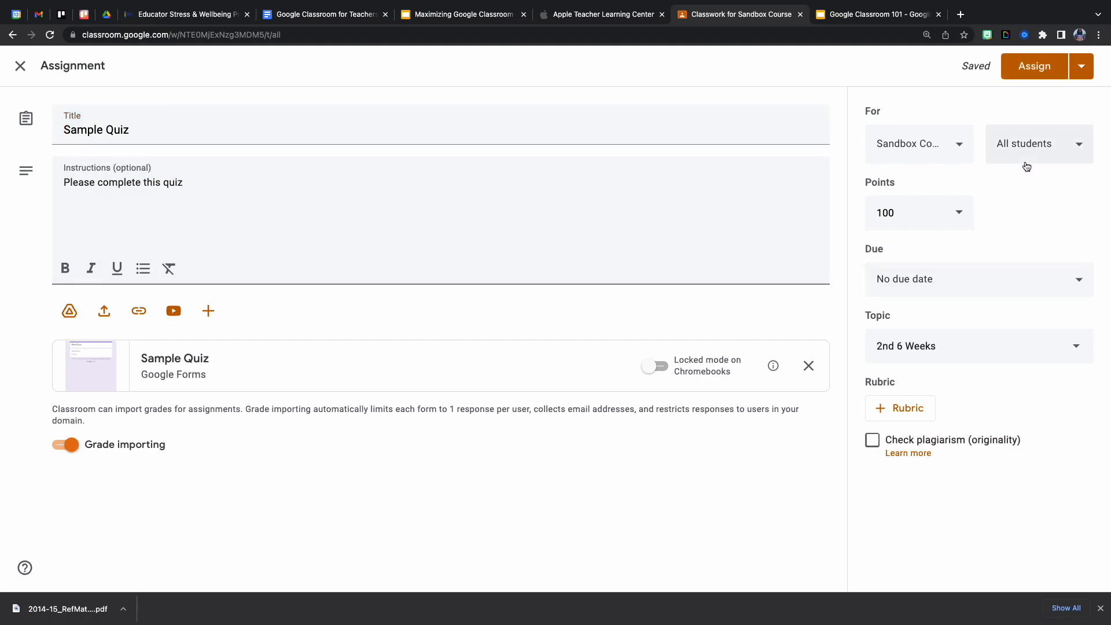
Schedule the reused Sample Quiz for May 31, 2022 at 8:00 AM and check the 2nd 6 Weeks topic.
click(1090, 74)
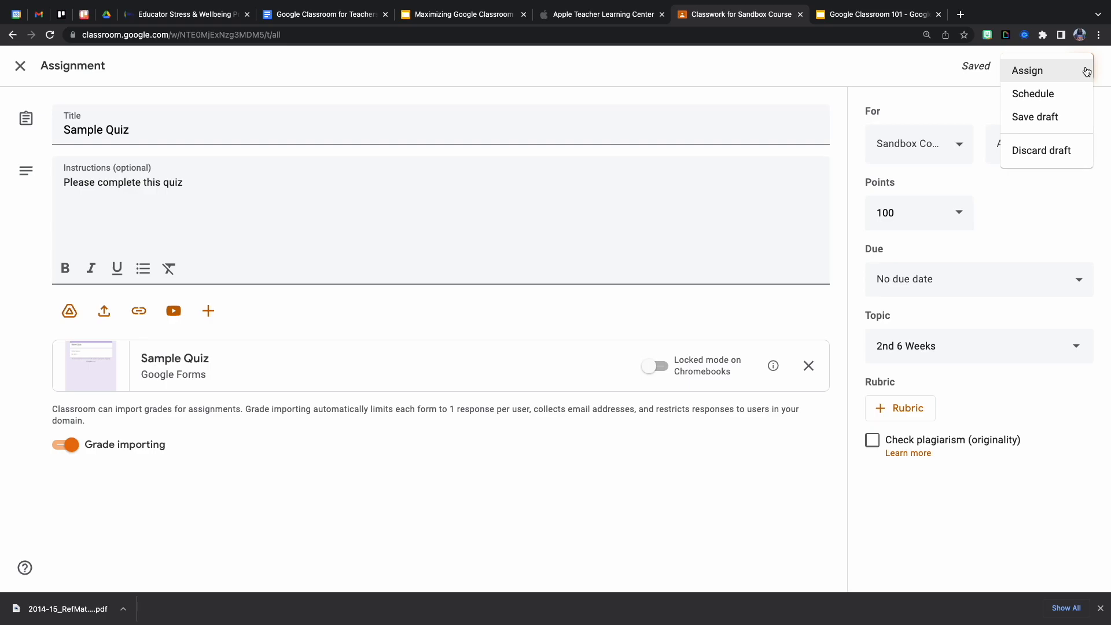
click(1035, 99)
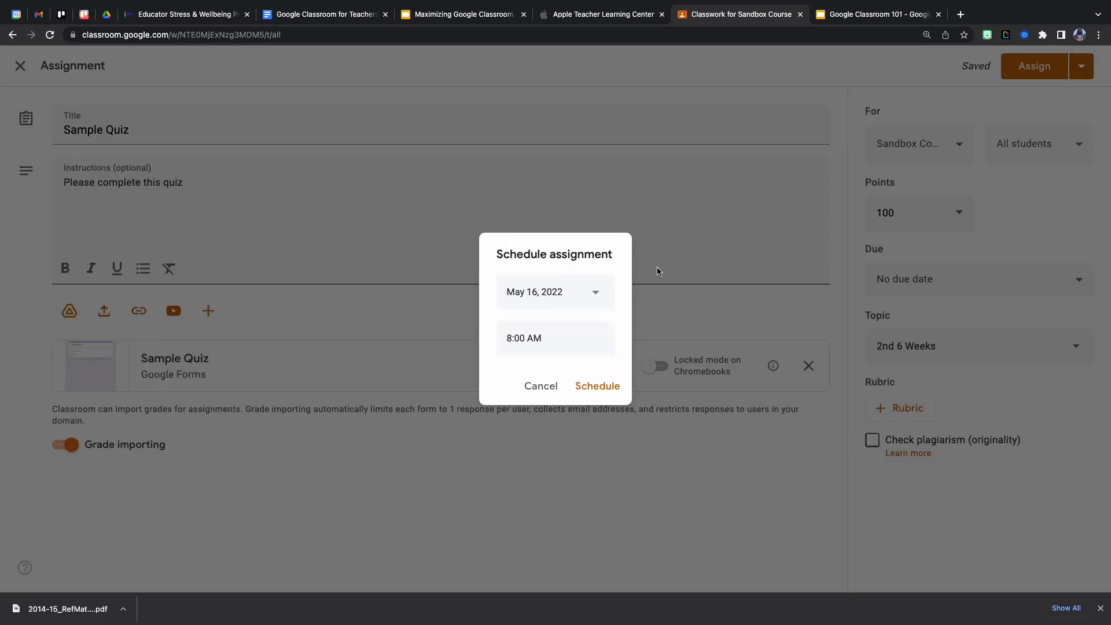
click(595, 293)
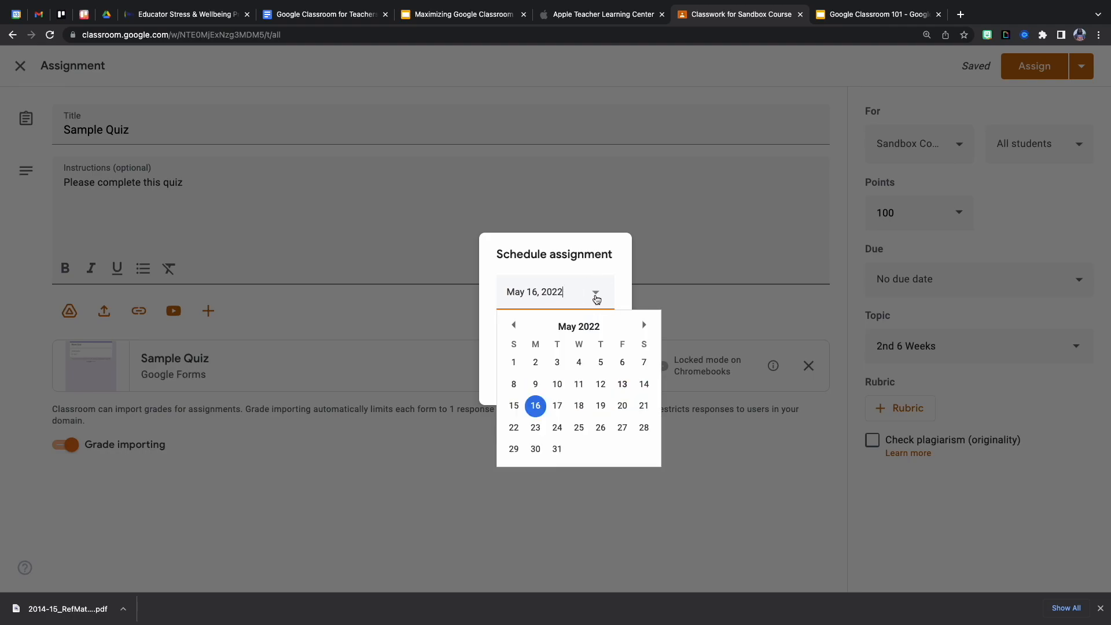
click(557, 449)
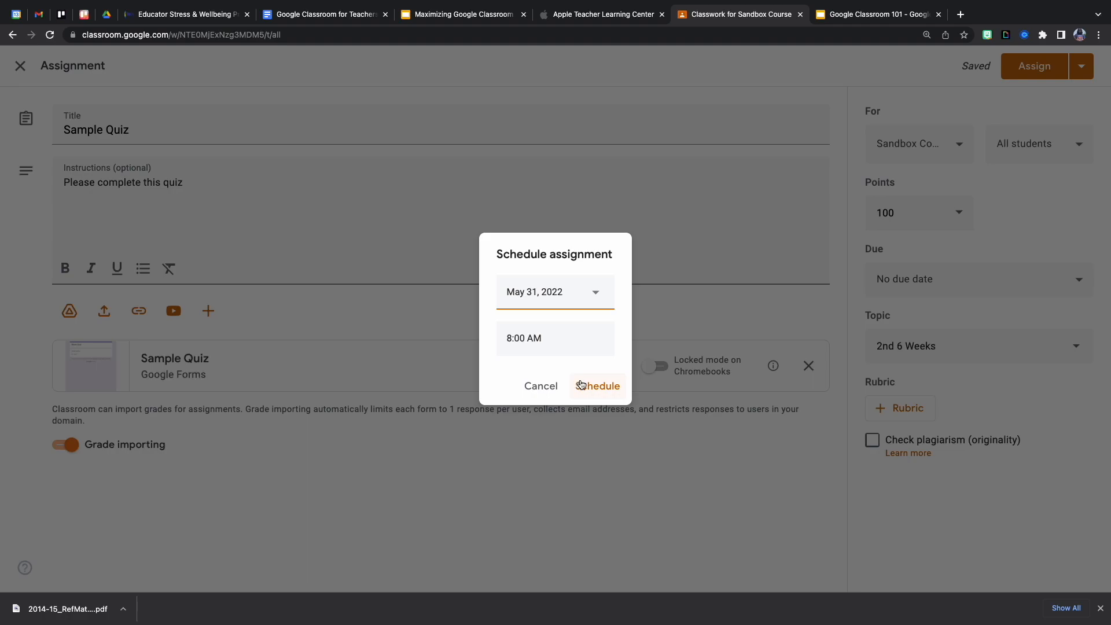
click(583, 386)
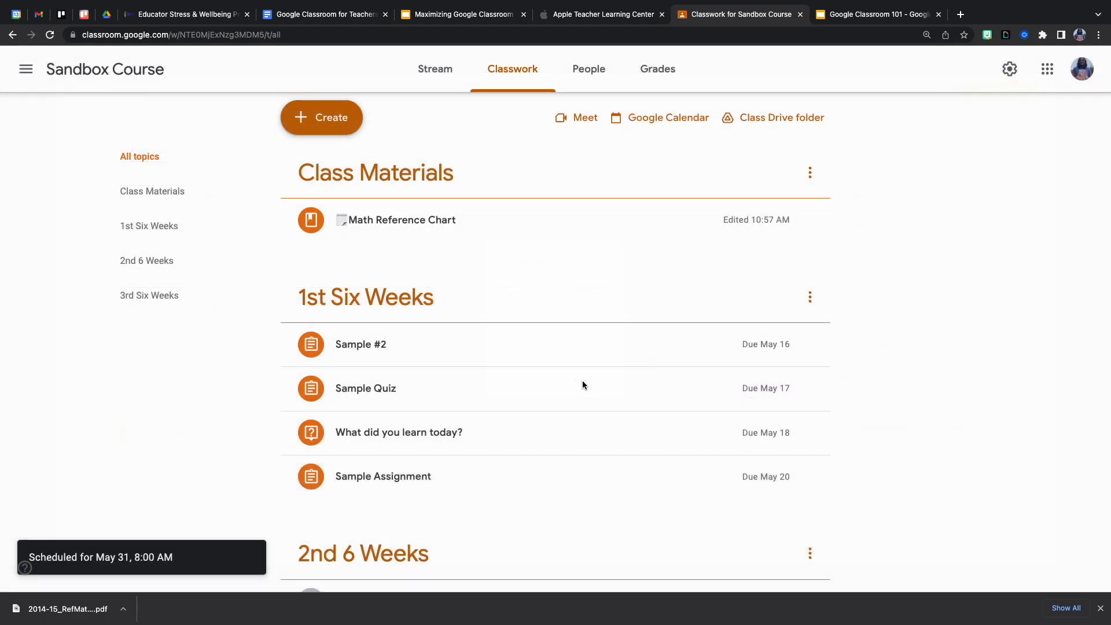
scroll(583, 386, down, 2)
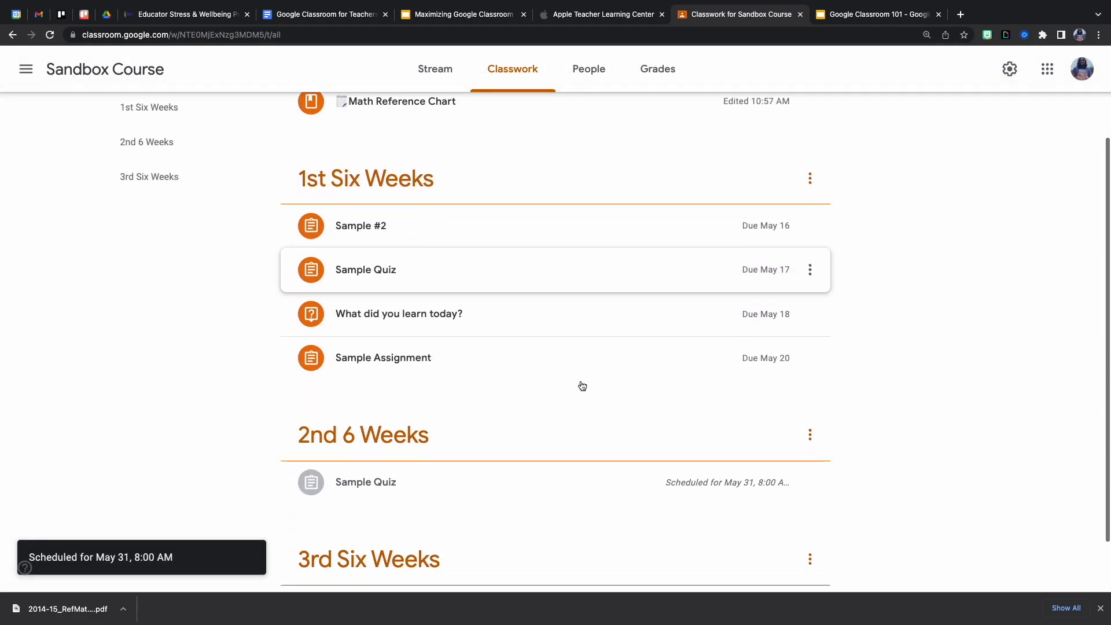